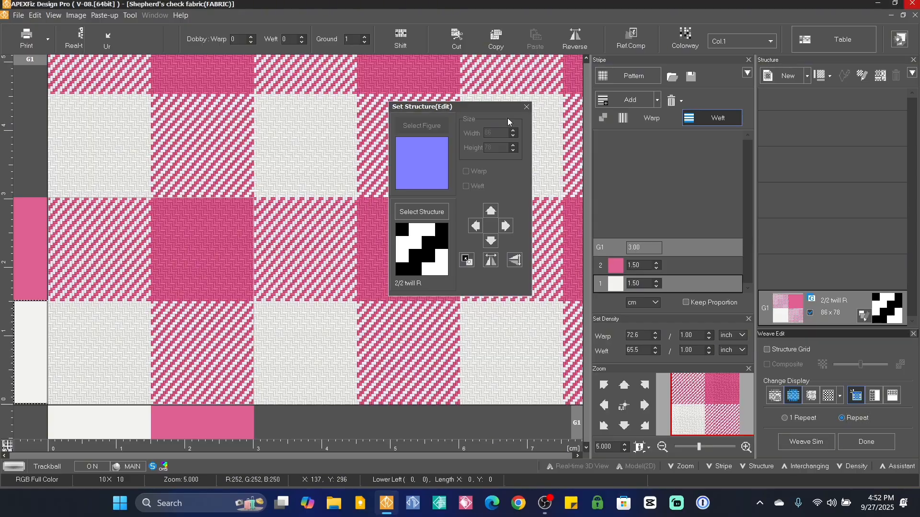
{"action": "left_click", "coordinate": [527, 106]}
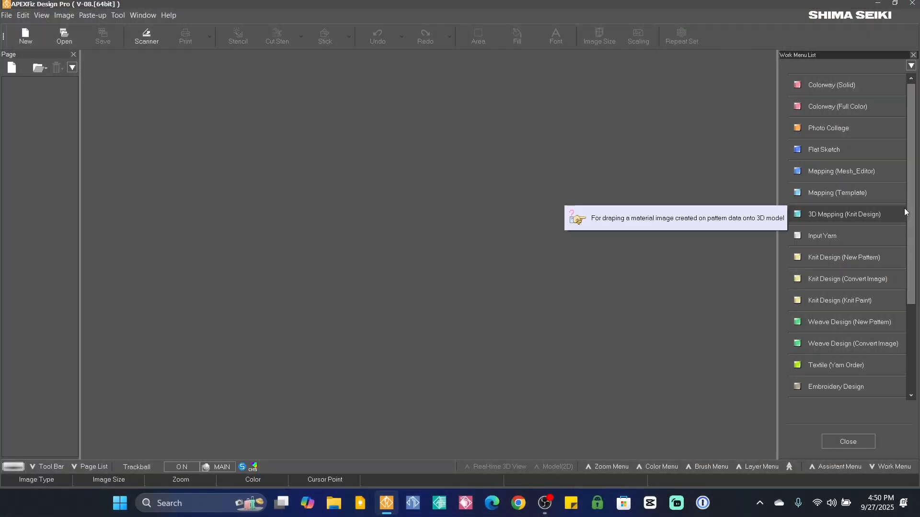
- Start a new weave in the Weave Design (New Pattern) workflow and name the file "Shepherd's check fabric"
{"action": "scroll", "coordinate": [839, 286], "scroll_direction": "down", "scroll_amount": 1}
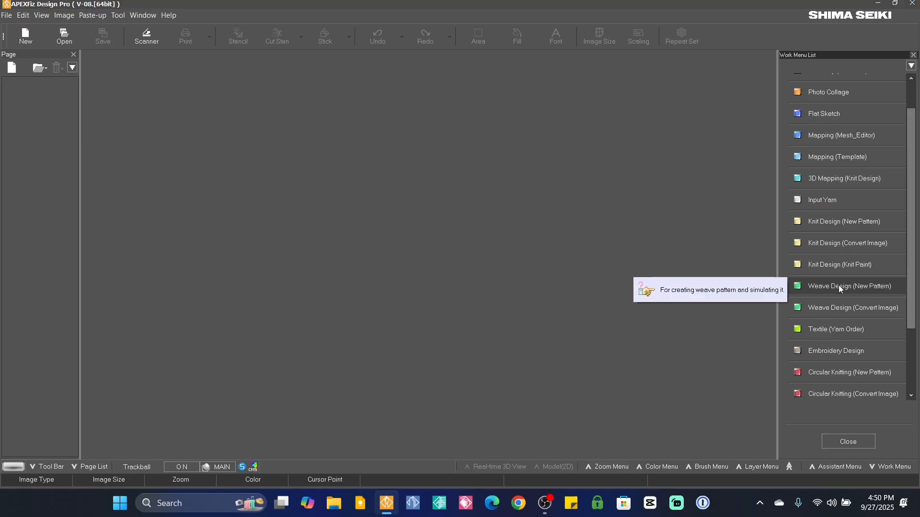
{"action": "left_click", "coordinate": [841, 289]}
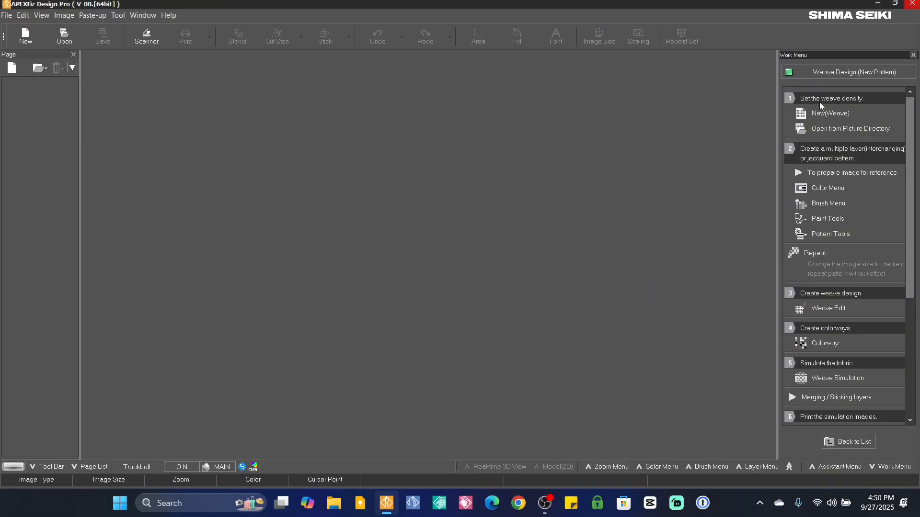
{"action": "left_click", "coordinate": [829, 115]}
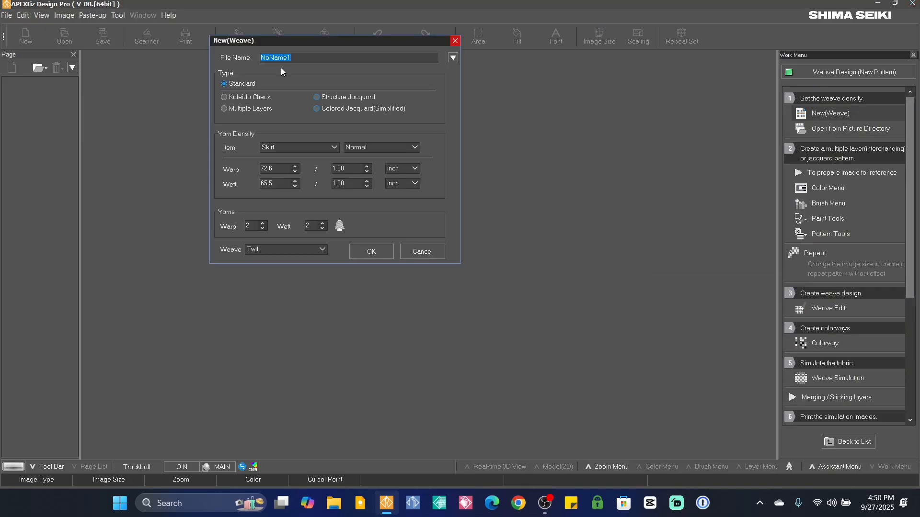
{"action": "type", "text": "Shepherd's check fabric"}
- Choose Skirt with Normal yarn density and the Twill weave, and create the fabric
{"action": "left_click", "coordinate": [297, 148]}
{"action": "left_click", "coordinate": [286, 197]}
{"action": "left_click", "coordinate": [388, 147]}
{"action": "left_click", "coordinate": [377, 172]}
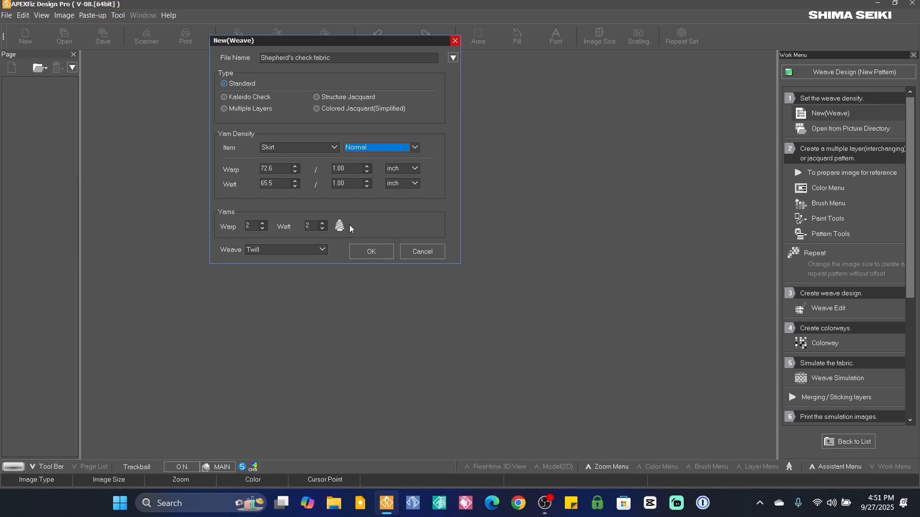
{"action": "left_click", "coordinate": [278, 249]}
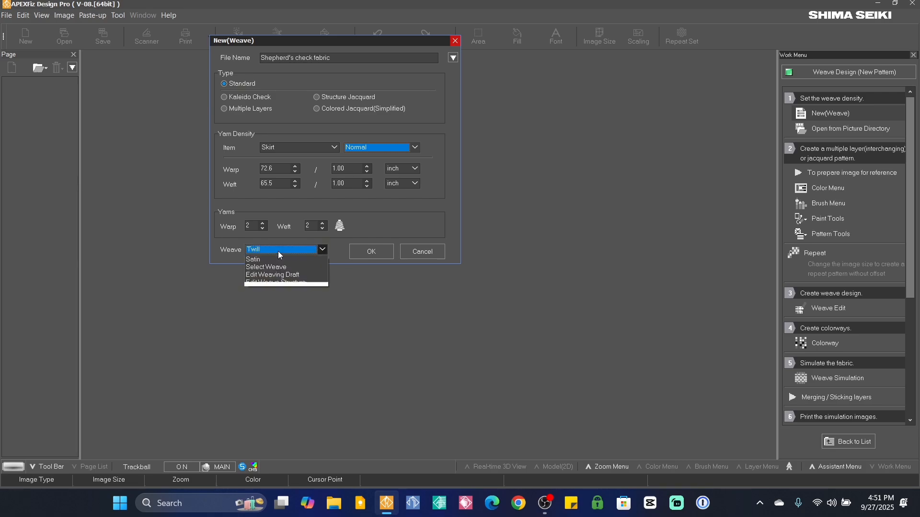
{"action": "left_click", "coordinate": [267, 270]}
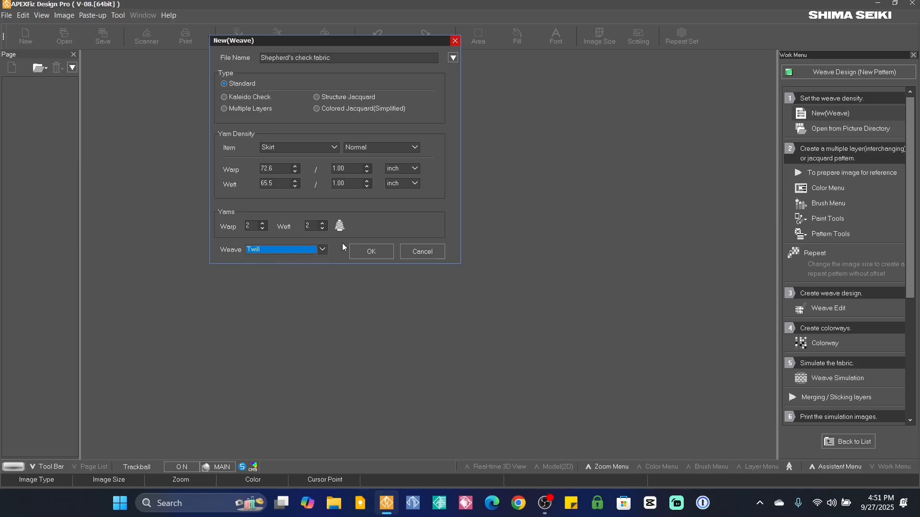
{"action": "left_click", "coordinate": [372, 254]}
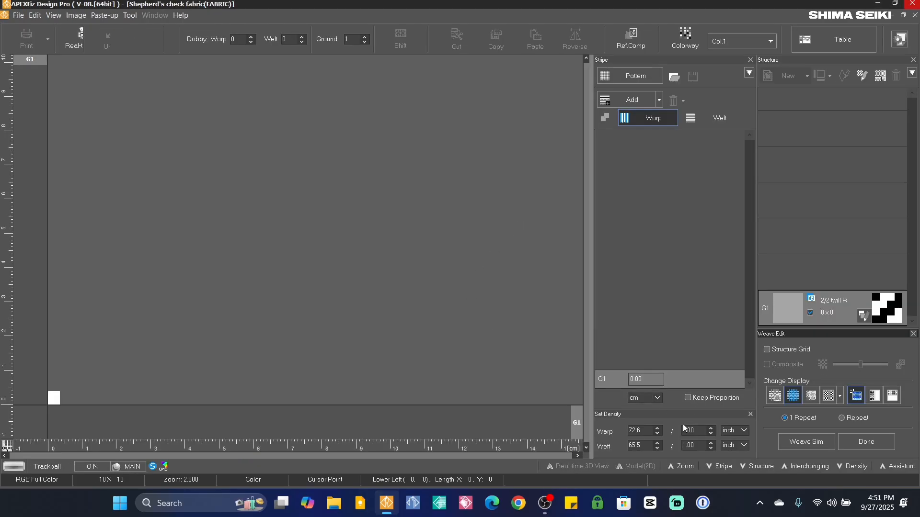
- Add the first warp stripe and set its width to 1.5 cm
{"action": "left_click", "coordinate": [681, 467]}
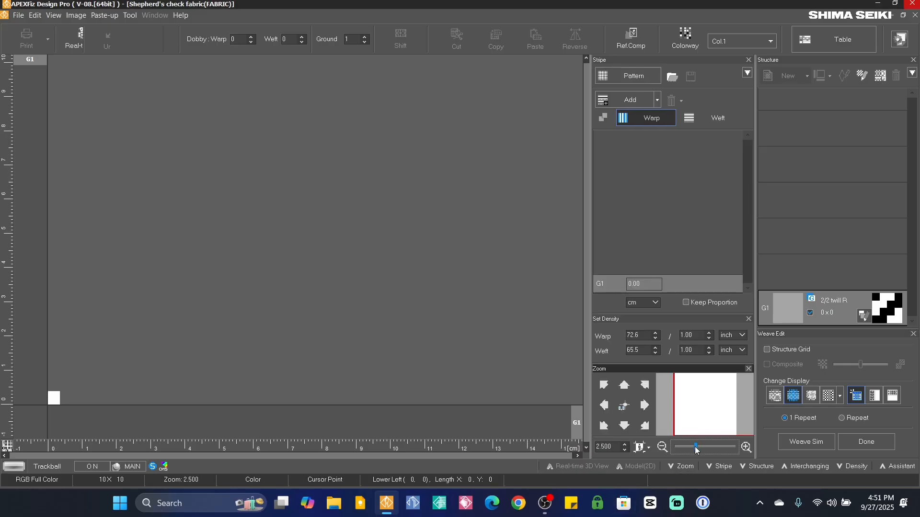
{"action": "left_click_drag", "start_coordinate": [696, 449], "coordinate": [700, 448]}
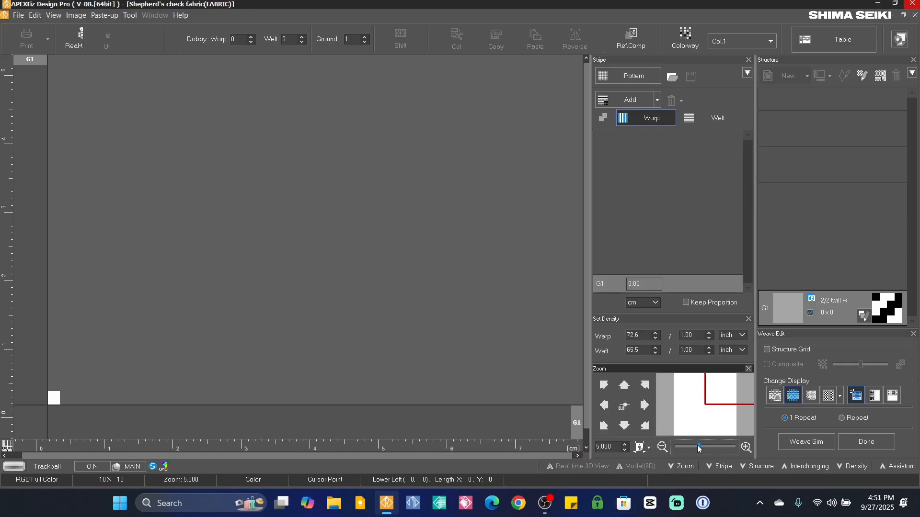
{"action": "left_click", "coordinate": [628, 411]}
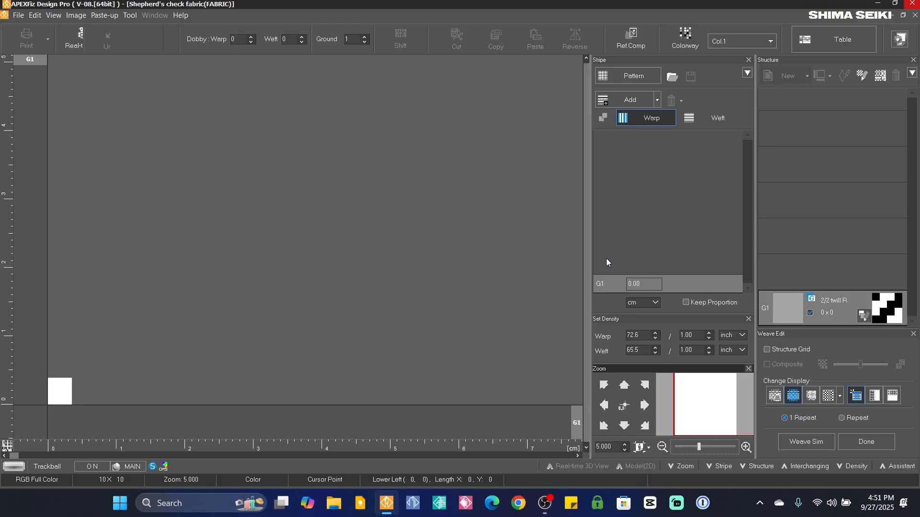
{"action": "left_click", "coordinate": [622, 99]}
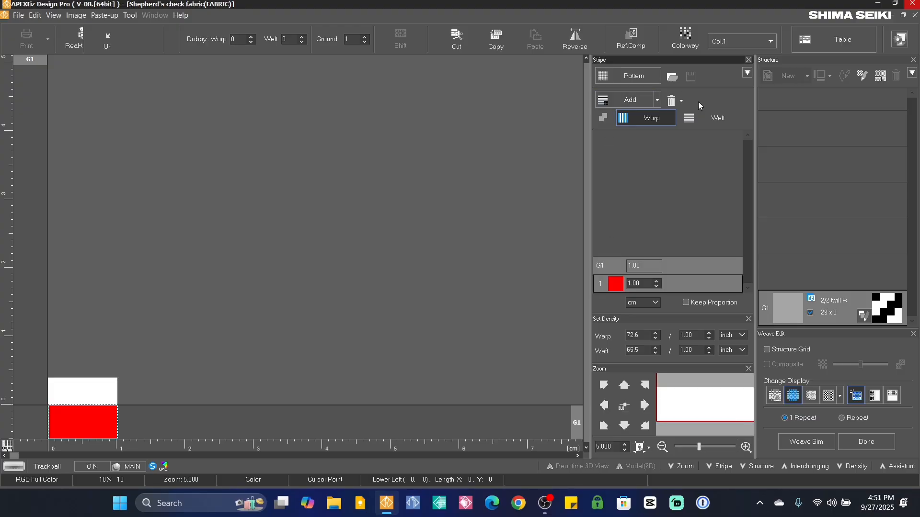
{"action": "left_click", "coordinate": [639, 304]}
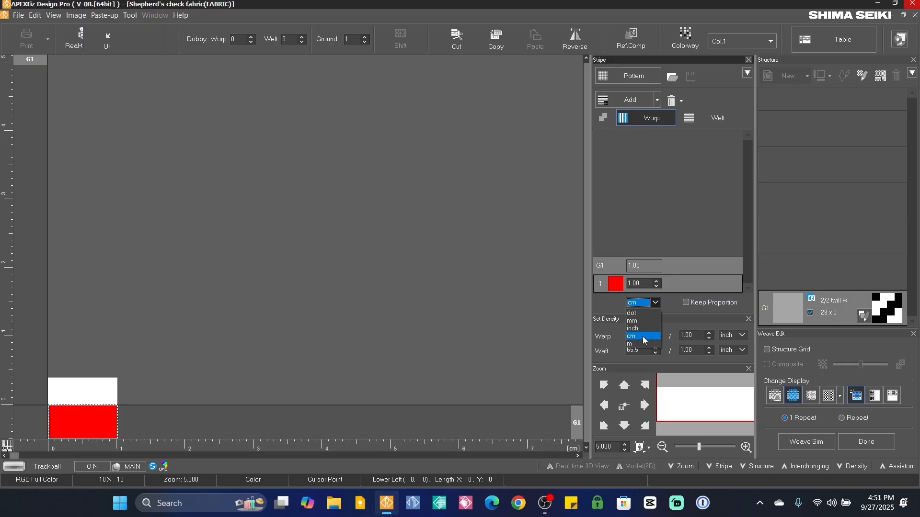
{"action": "left_click", "coordinate": [645, 334]}
{"action": "left_click", "coordinate": [641, 284]}
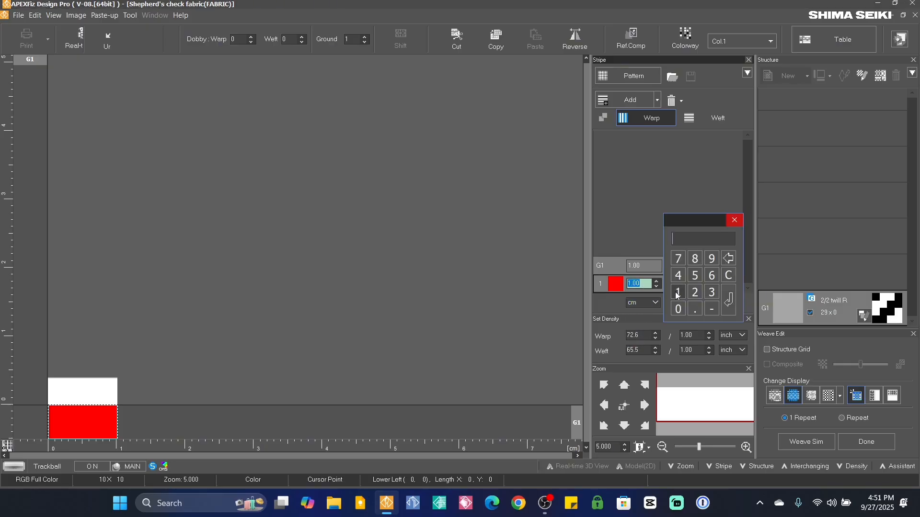
{"action": "left_click", "coordinate": [695, 309]}
{"action": "left_click", "coordinate": [695, 275]}
{"action": "left_click", "coordinate": [729, 300]}
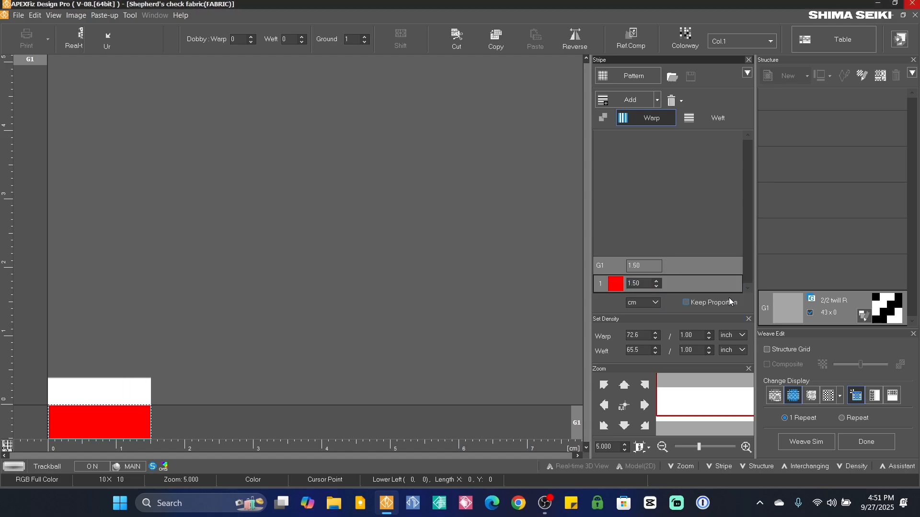
- Colour the first warp stripe with the off-white PANTONE 11-0601
{"action": "left_click", "coordinate": [617, 285]}
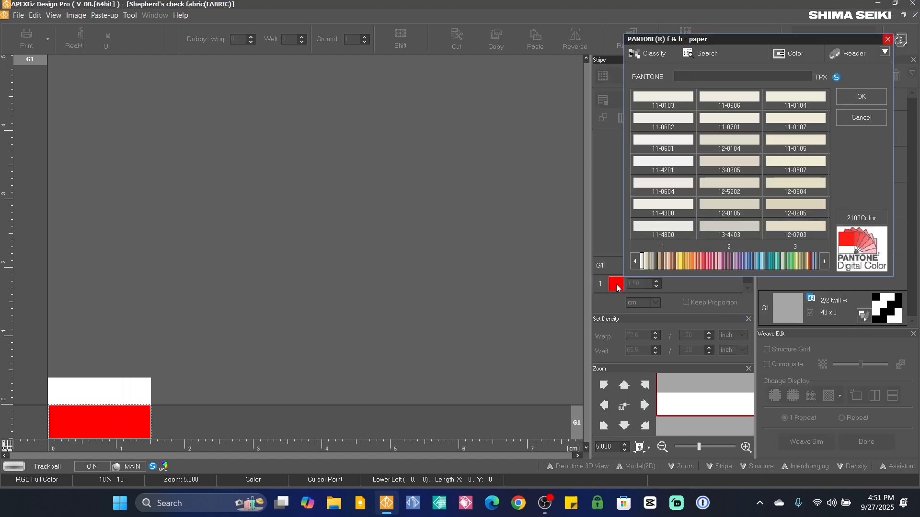
{"action": "left_click", "coordinate": [684, 143]}
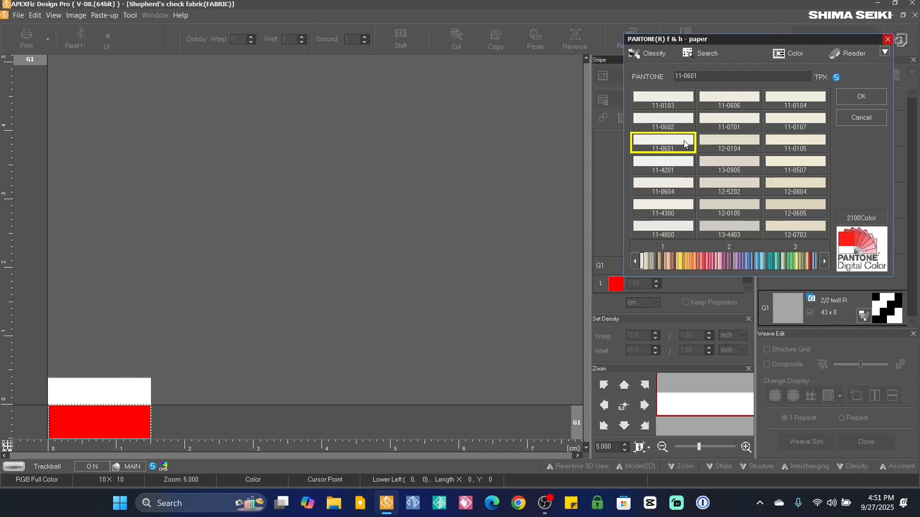
{"action": "left_click", "coordinate": [865, 98]}
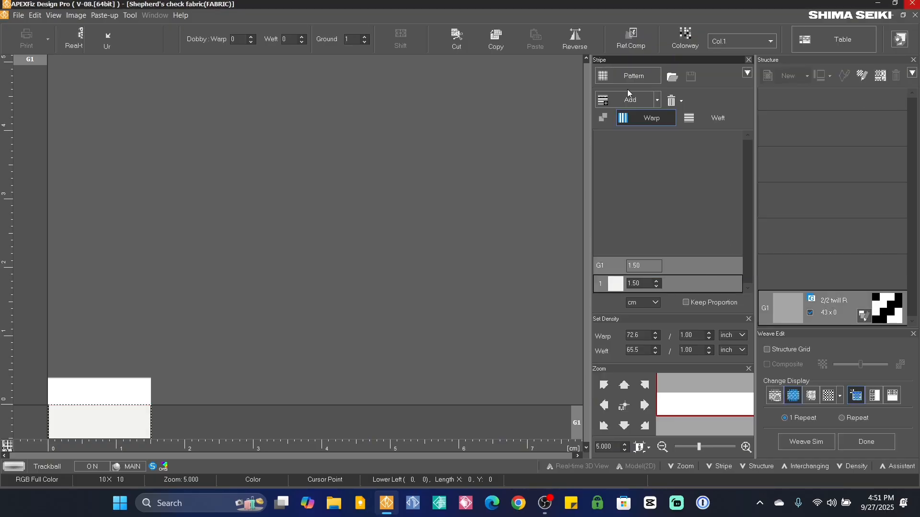
- Add a second warp stripe and recolour it with a pink PANTONE shade
{"action": "left_click", "coordinate": [627, 101]}
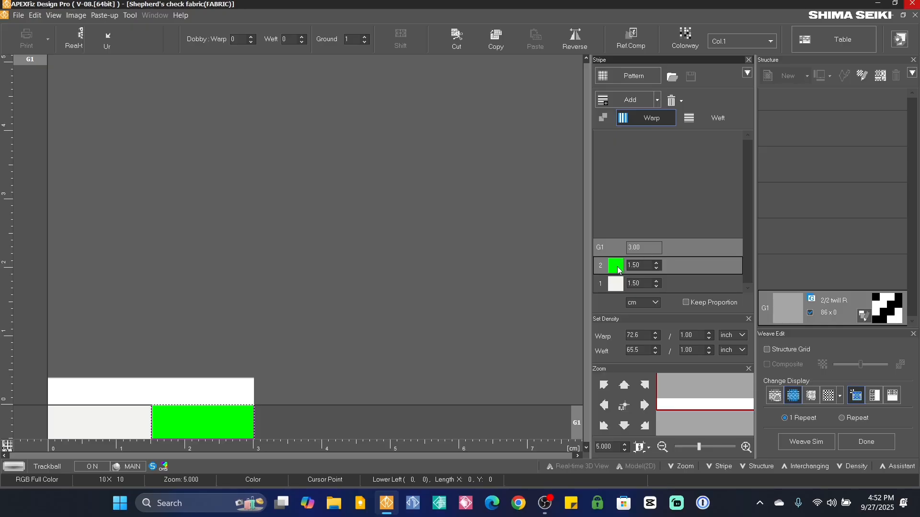
{"action": "left_click", "coordinate": [199, 434]}
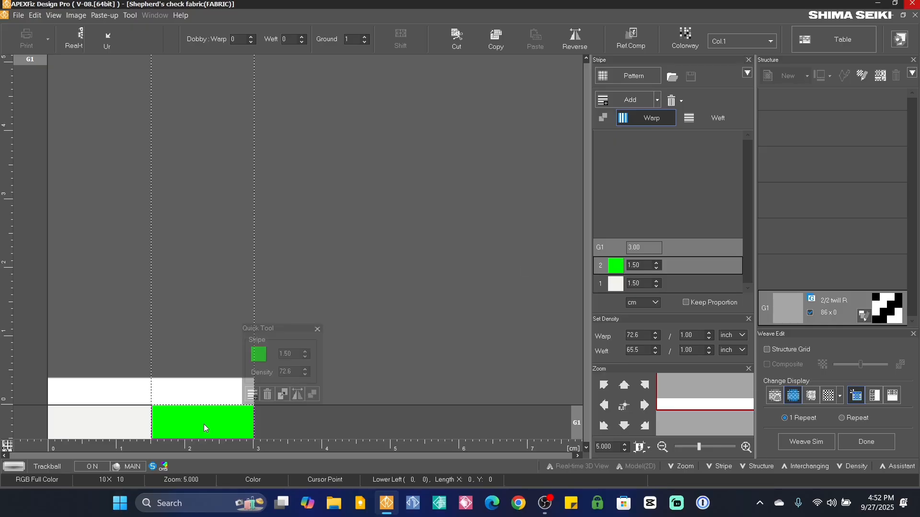
{"action": "left_click", "coordinate": [261, 356]}
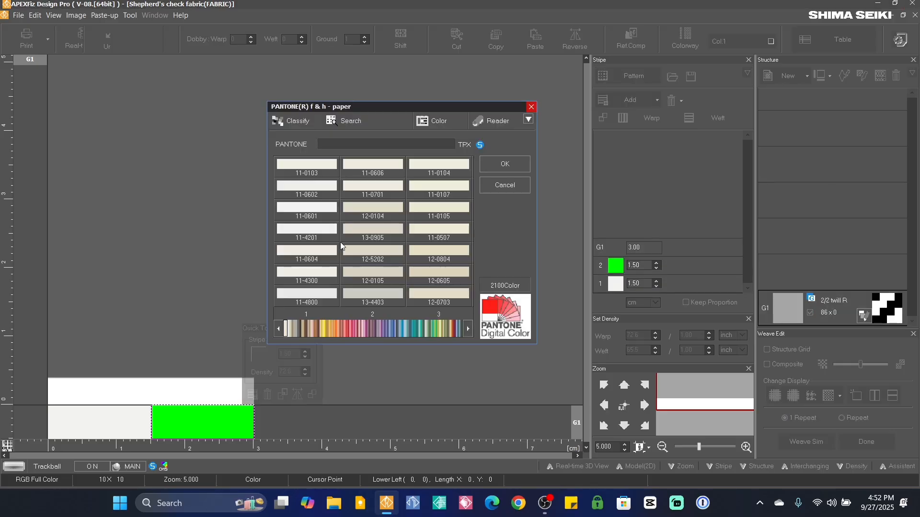
{"action": "left_click", "coordinate": [351, 329]}
{"action": "left_click_drag", "start_coordinate": [352, 325], "coordinate": [355, 331]}
{"action": "left_click", "coordinate": [388, 191]}
{"action": "left_click", "coordinate": [512, 167]}
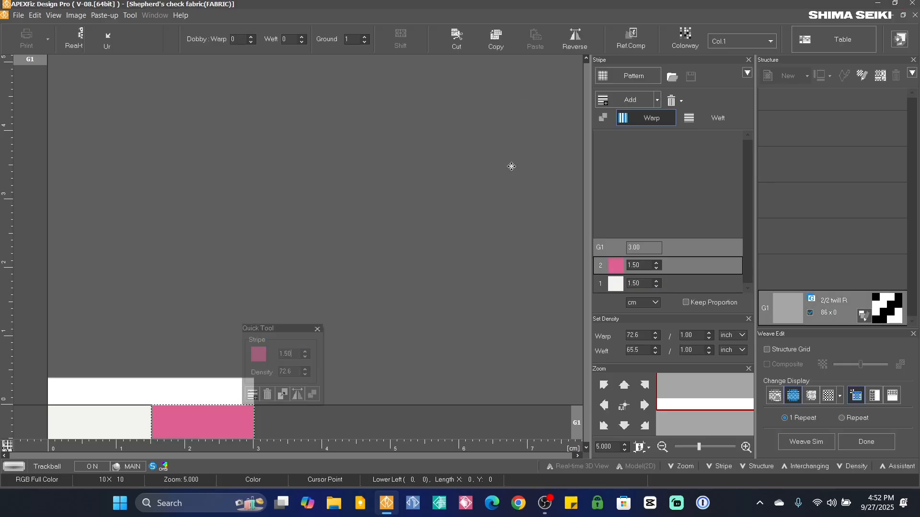
{"action": "left_click", "coordinate": [318, 329]}
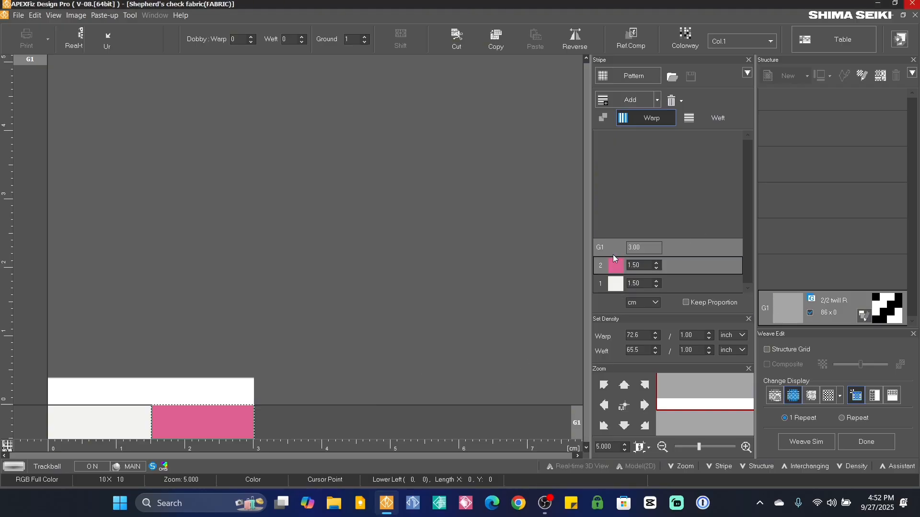
- Duplicate all warp stripes on the opposite side to create matching weft stripes
{"action": "left_click", "coordinate": [749, 74]}
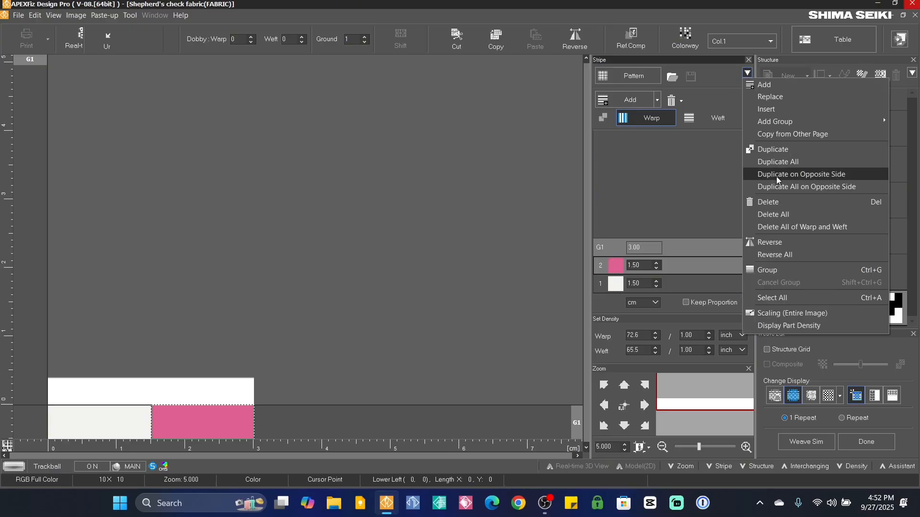
{"action": "left_click", "coordinate": [781, 188]}
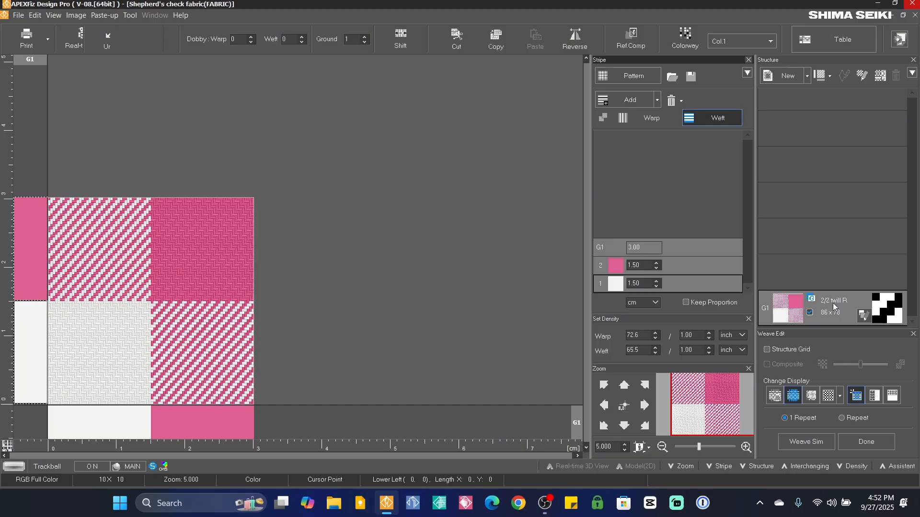
- Assign the basic 2/2 twill R structure to ground G1 and display the fabric in repeat
{"action": "double_click", "coordinate": [888, 311]}
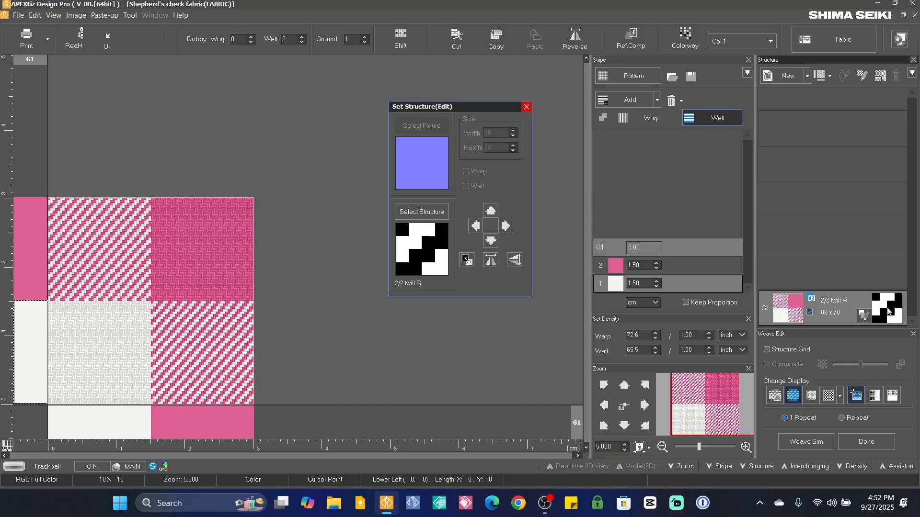
{"action": "left_click", "coordinate": [429, 216]}
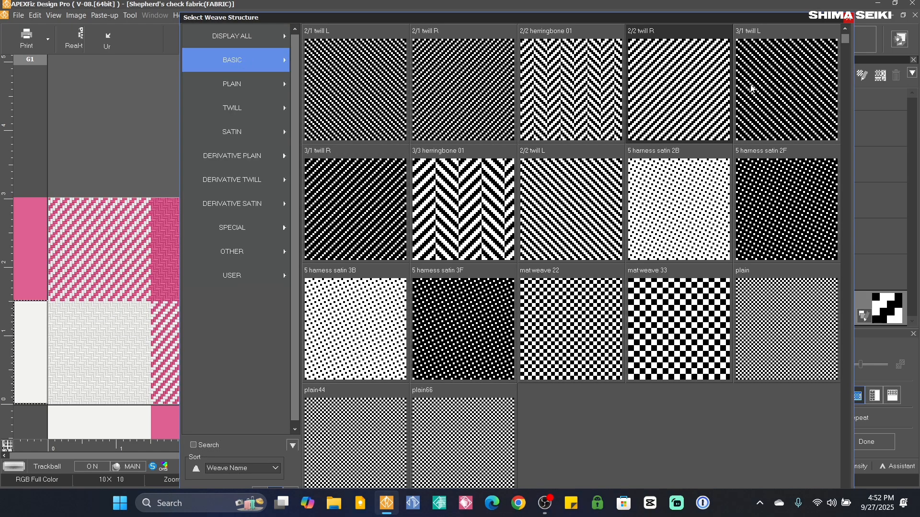
{"action": "double_click", "coordinate": [671, 72]}
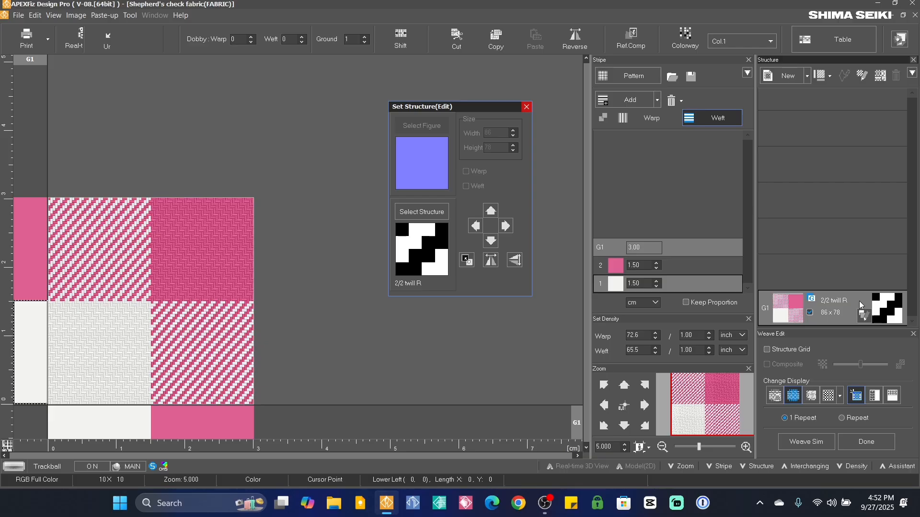
{"action": "left_click", "coordinate": [842, 418]}
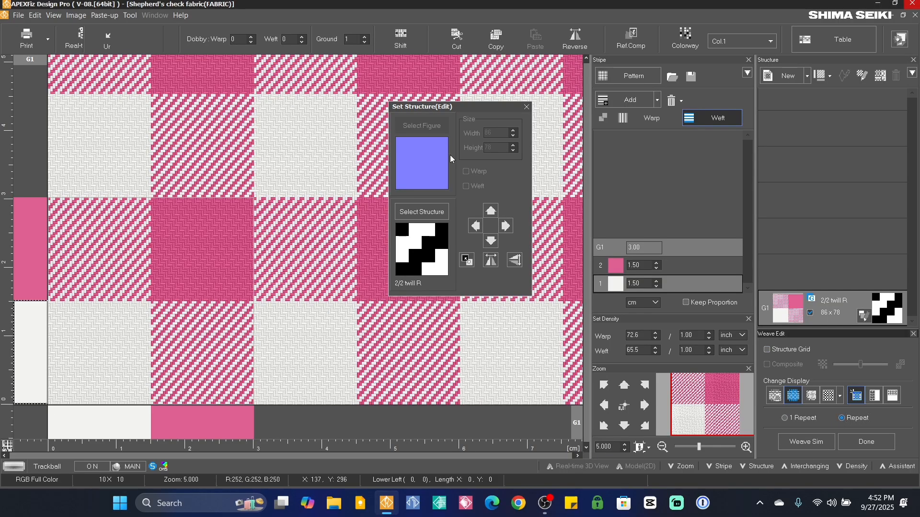
{"action": "left_click", "coordinate": [527, 108]}
- Start the weave simulation, agreeing to optimize the ground's one repeat size to a multiple of the structure size
{"action": "left_click_drag", "start_coordinate": [699, 448], "coordinate": [698, 449]}
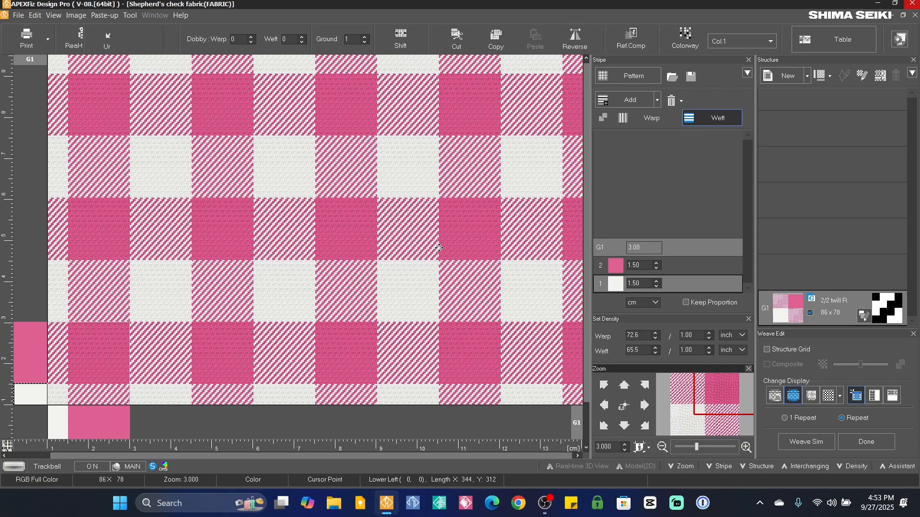
{"action": "left_click", "coordinate": [806, 444]}
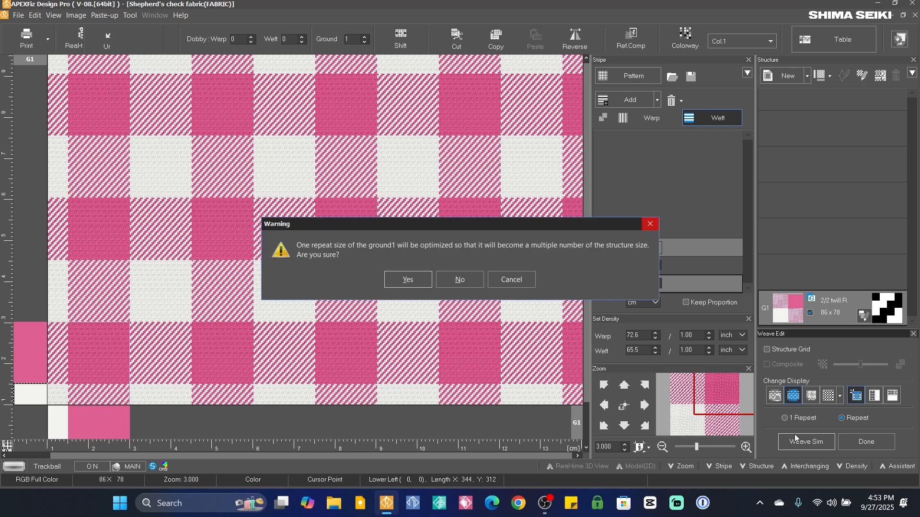
{"action": "left_click", "coordinate": [412, 279]}
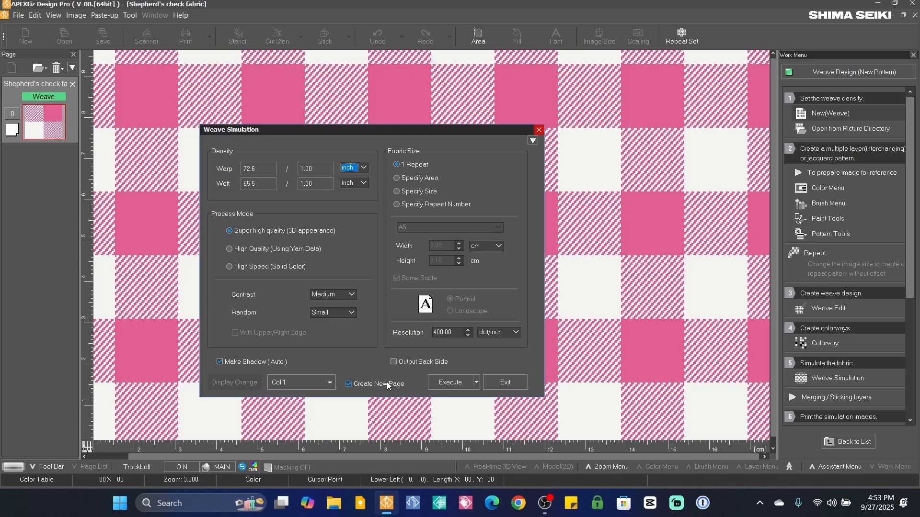
- Set the simulation resolution to 400 dot/inch and start Export for U3M for one repeat of the fabric
{"action": "left_click", "coordinate": [448, 332]}
{"action": "left_click", "coordinate": [490, 325]}
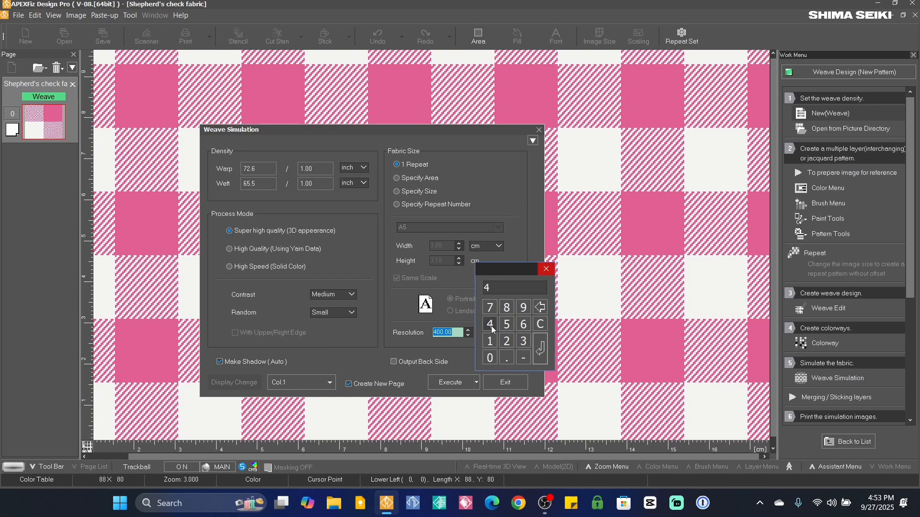
{"action": "left_click", "coordinate": [490, 358]}
{"action": "left_click", "coordinate": [489, 358]}
{"action": "left_click", "coordinate": [540, 350]}
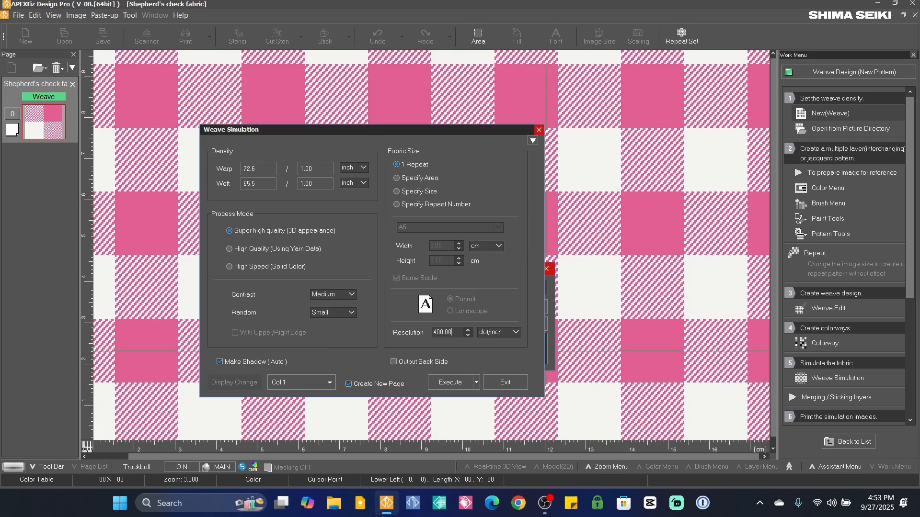
{"action": "left_click", "coordinate": [477, 383]}
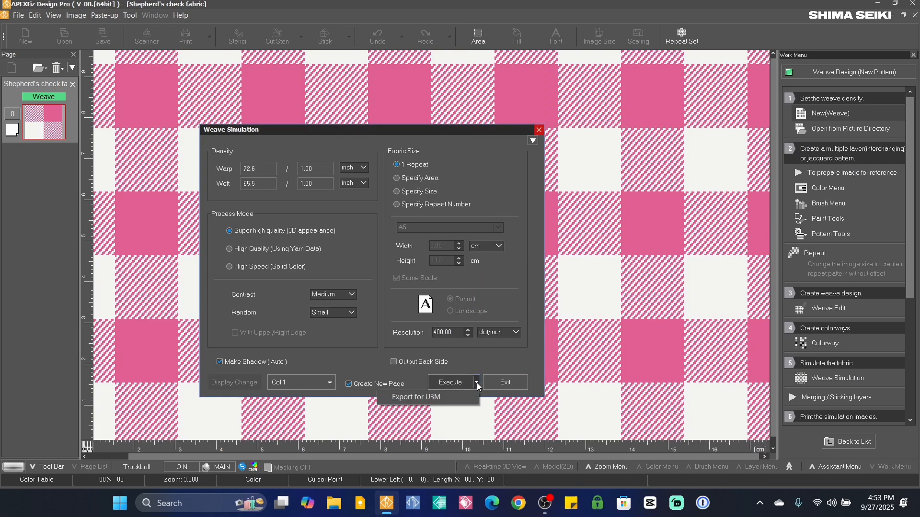
{"action": "left_click", "coordinate": [447, 398]}
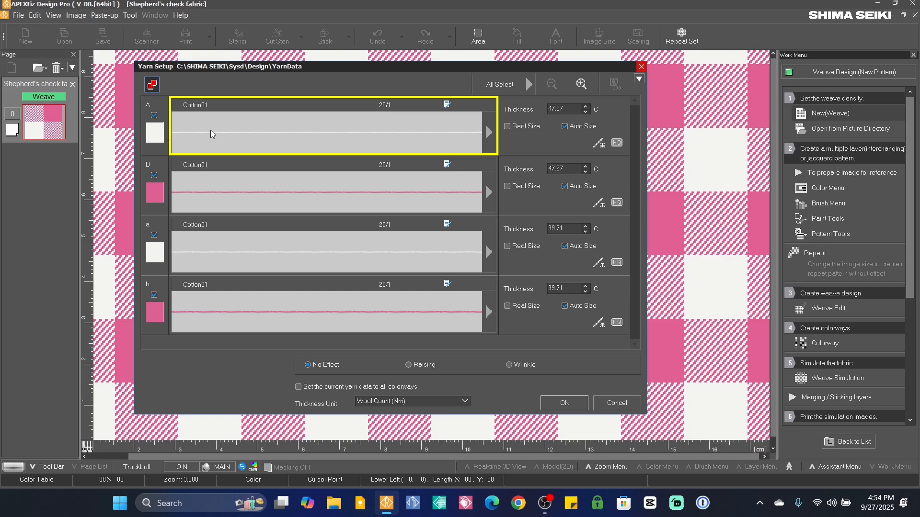
- Assign yarn 001 from the Sample folder to all yarns and accept the setup with Wool Count (Nm) as thickness unit
{"action": "left_click", "coordinate": [498, 84]}
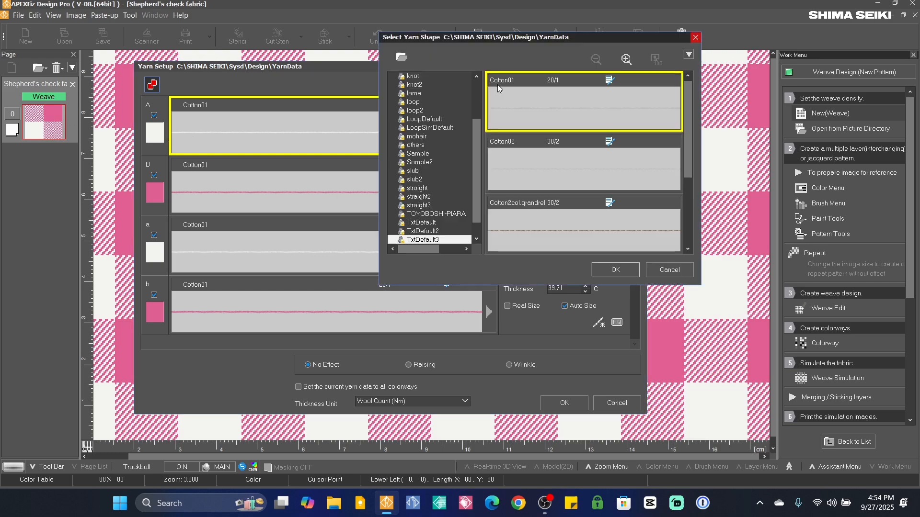
{"action": "left_click", "coordinate": [419, 155]}
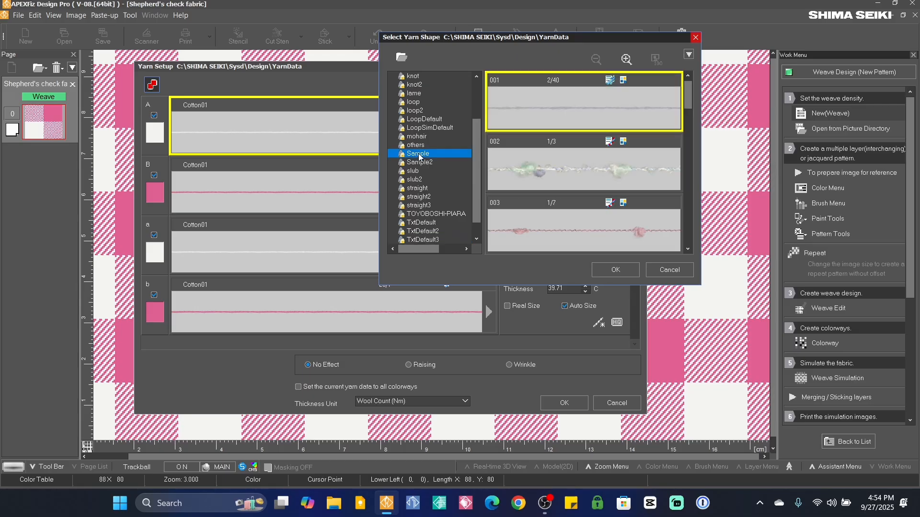
{"action": "left_click", "coordinate": [562, 100]}
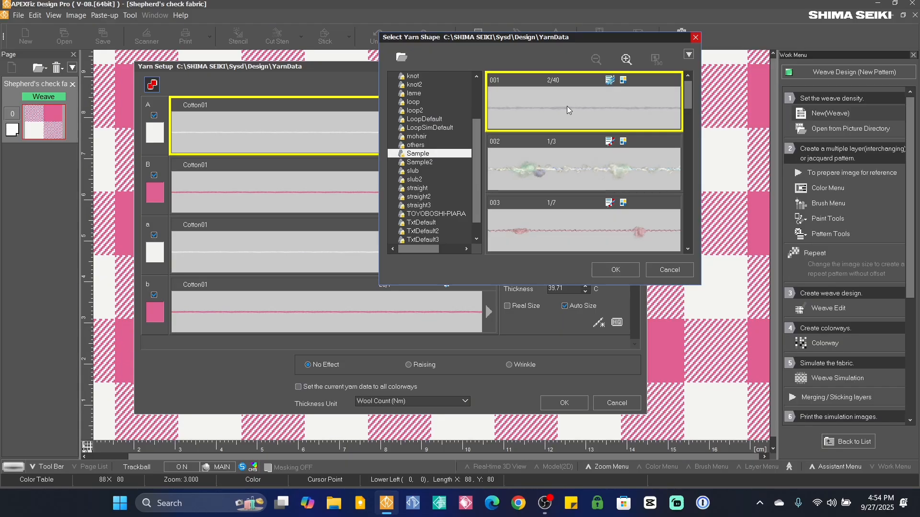
{"action": "double_click", "coordinate": [567, 105]}
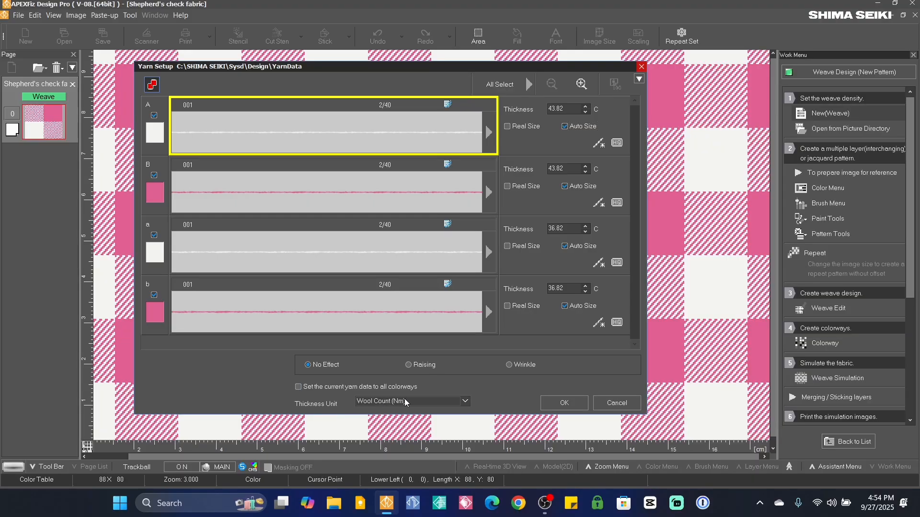
{"action": "left_click", "coordinate": [376, 405]}
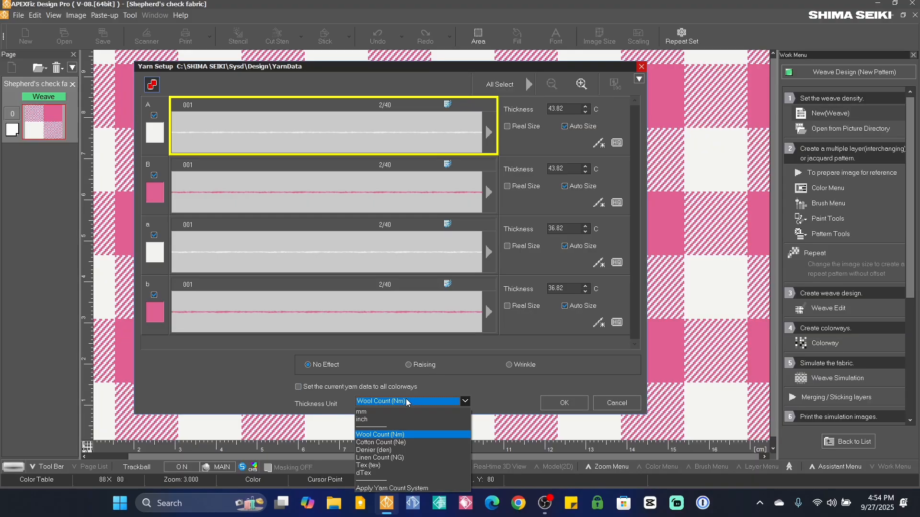
{"action": "left_click", "coordinate": [404, 435]}
{"action": "left_click", "coordinate": [564, 403]}
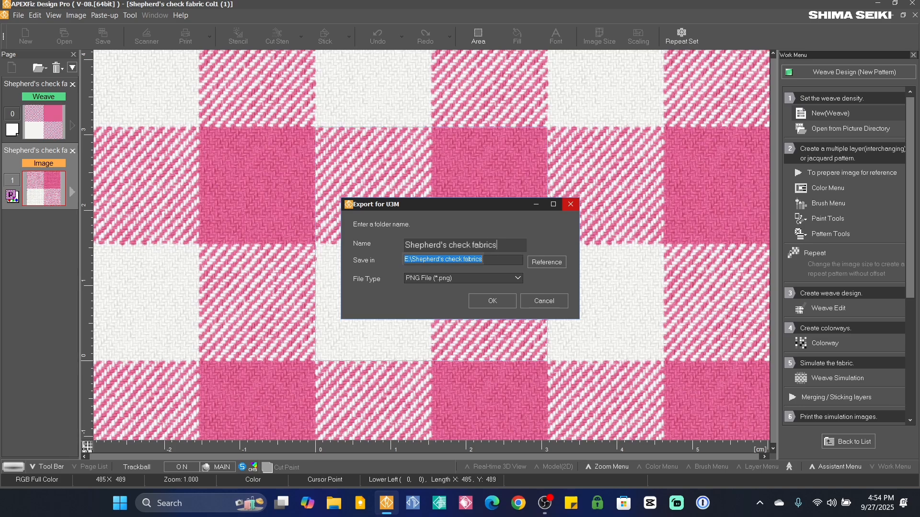
- Create a folder named "Shepherd's check fabrics" on drive E: and select it as the U3M export location
{"action": "left_click", "coordinate": [544, 266]}
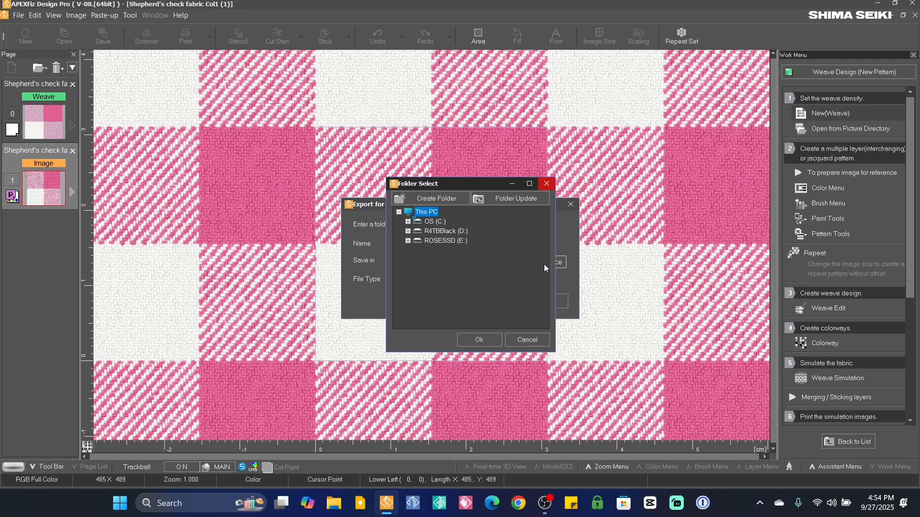
{"action": "left_click", "coordinate": [438, 241]}
{"action": "left_click", "coordinate": [408, 241]}
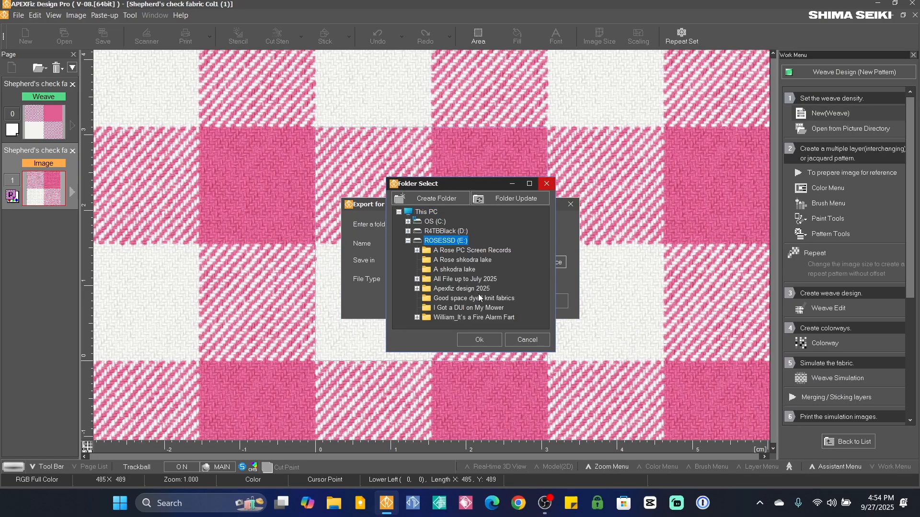
{"action": "left_click", "coordinate": [438, 198]}
{"action": "type", "text": "Shepherd's c"}
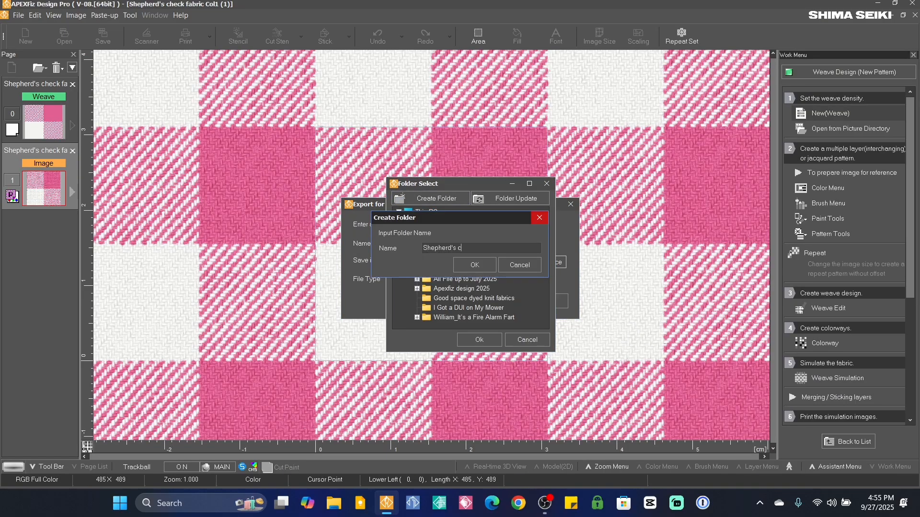
{"action": "type", "text": "heck fabrics"}
{"action": "left_click", "coordinate": [474, 265]}
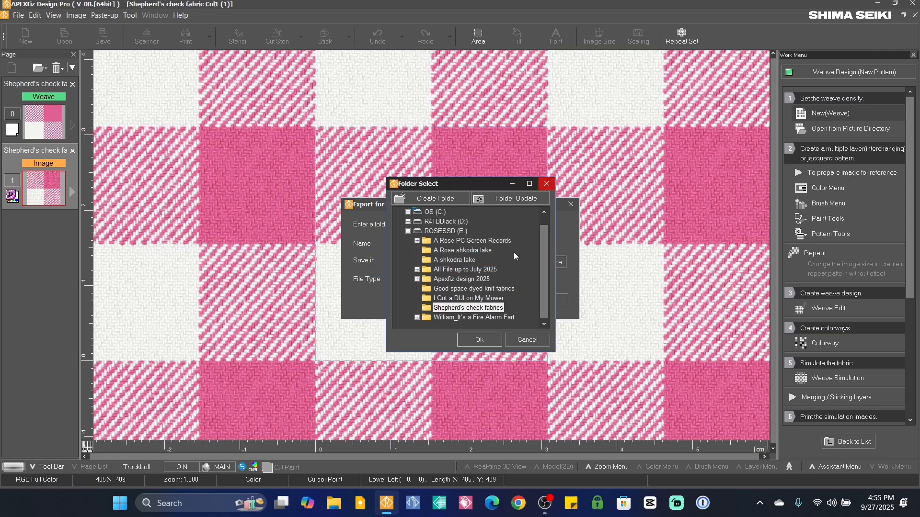
{"action": "left_click", "coordinate": [479, 340]}
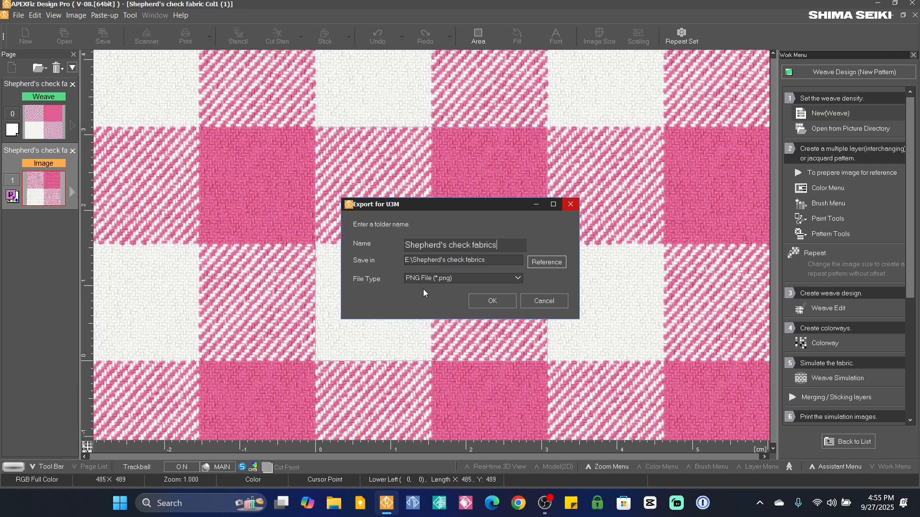
- Export the U3M material with JPG as the file type and leave the weave simulation
{"action": "left_click", "coordinate": [429, 278]}
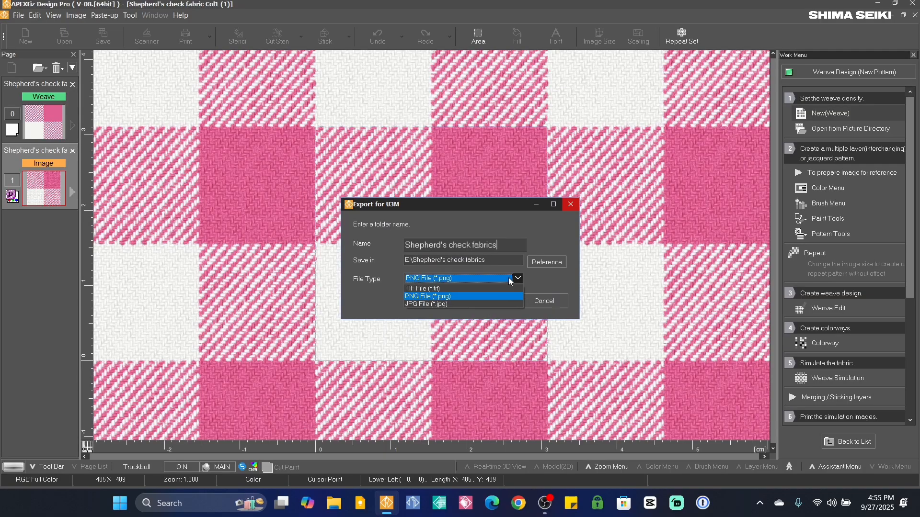
{"action": "left_click", "coordinate": [425, 303]}
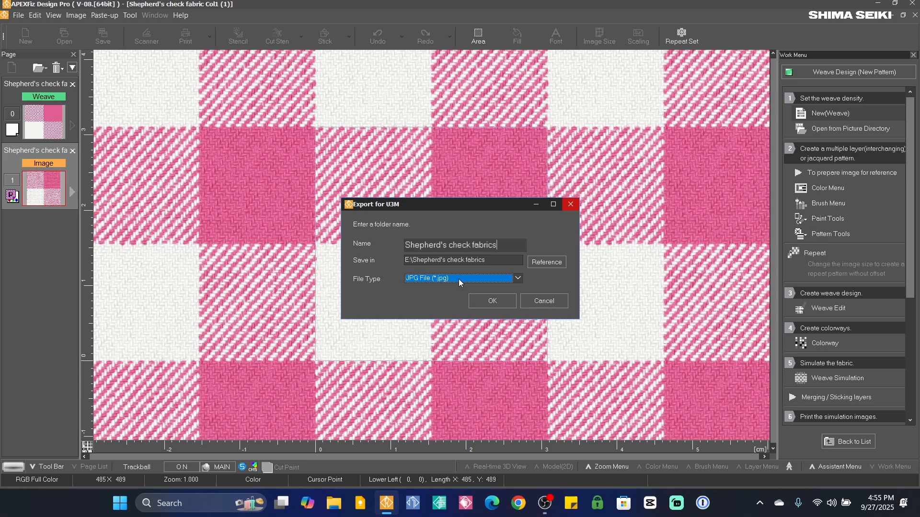
{"action": "left_click", "coordinate": [502, 299]}
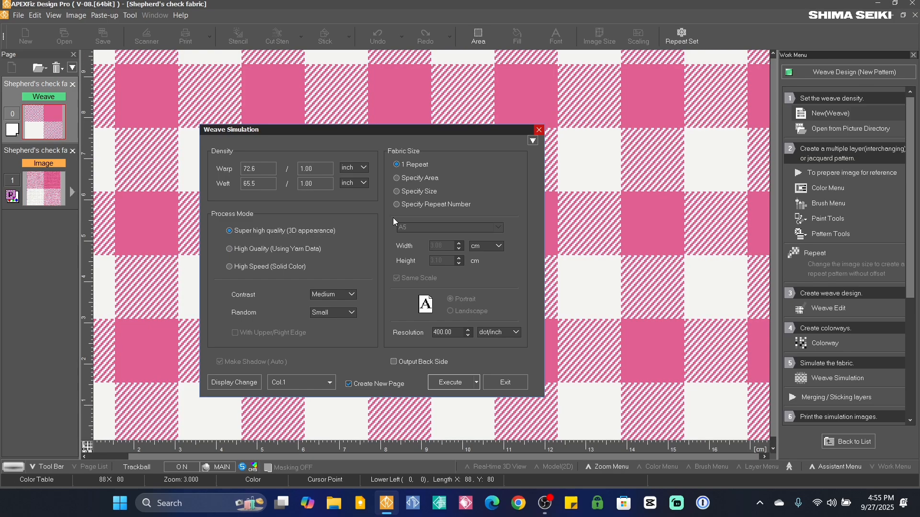
{"action": "left_click", "coordinate": [506, 383]}
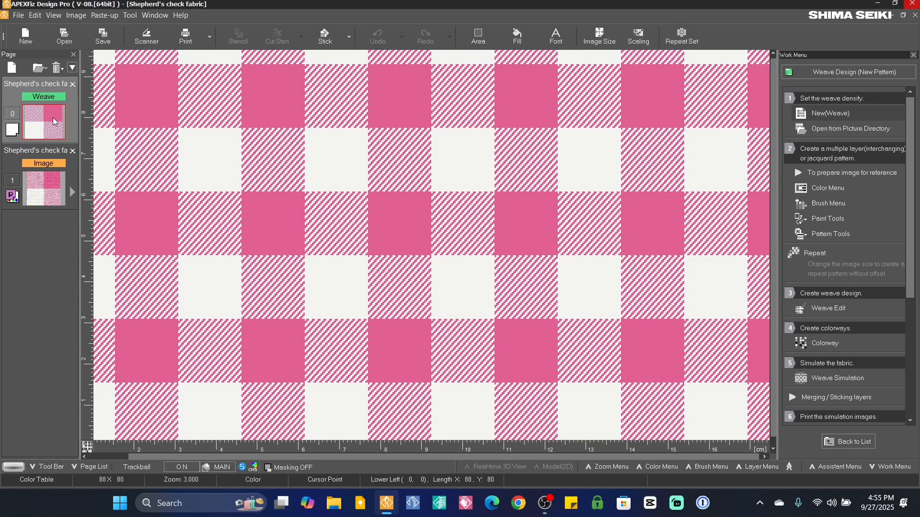
- Save the weave page as Picture Directory "Shepherd's check fabric" in E:\Shepherd's check fabrics
{"action": "left_click", "coordinate": [47, 197]}
{"action": "scroll", "coordinate": [289, 264], "scroll_direction": "down", "scroll_amount": 2}
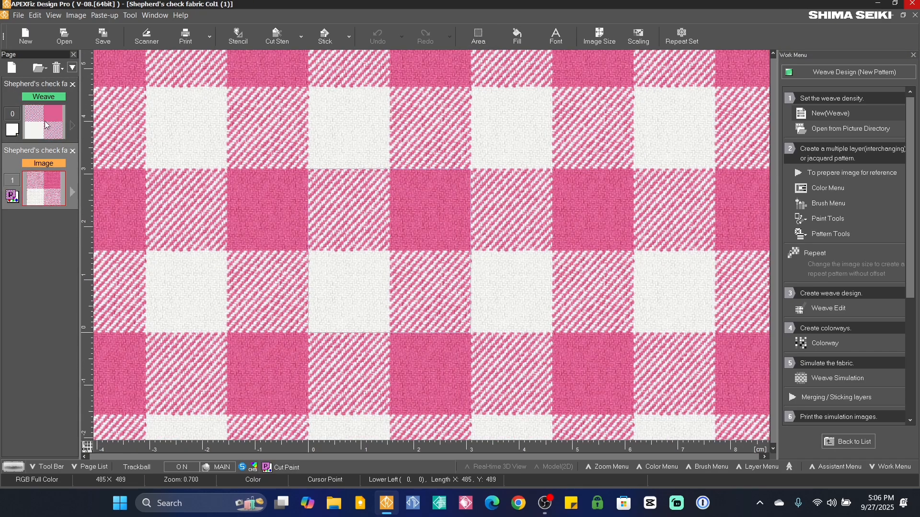
{"action": "left_click", "coordinate": [47, 122]}
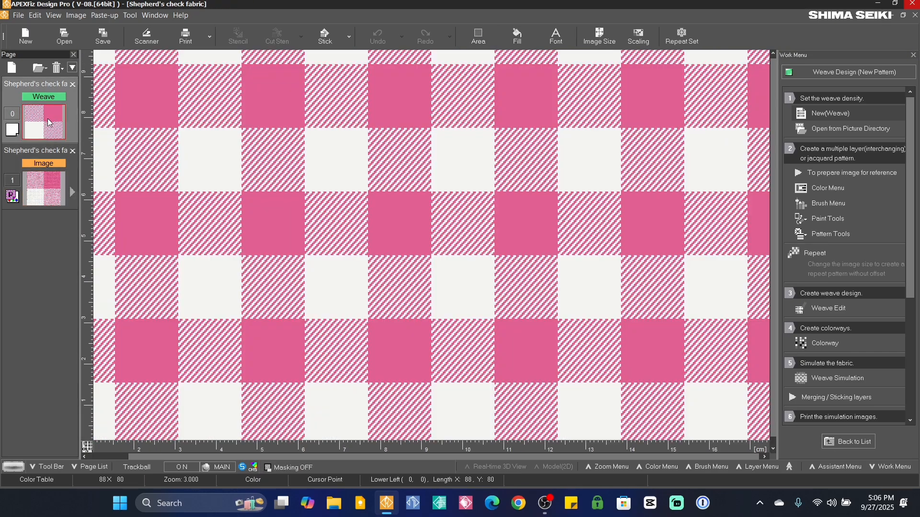
{"action": "left_click", "coordinate": [103, 36]}
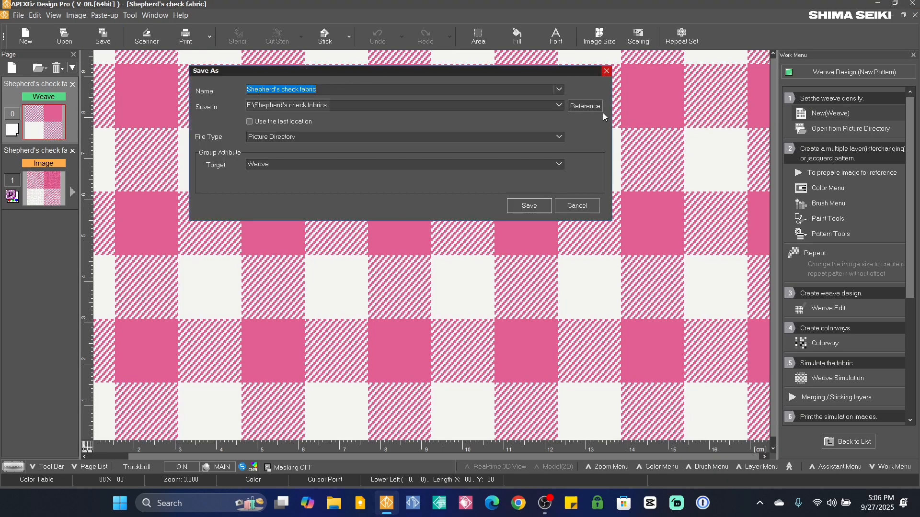
{"action": "left_click", "coordinate": [582, 108]}
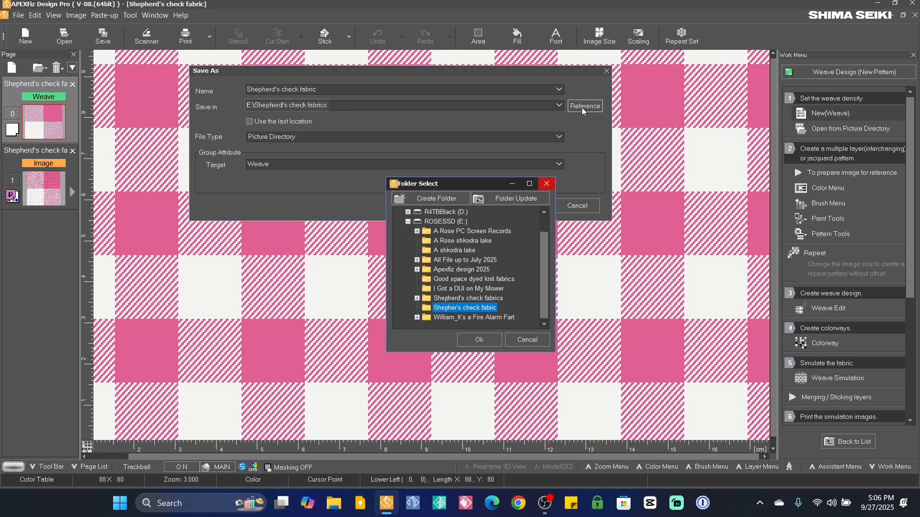
{"action": "left_click", "coordinate": [458, 298]}
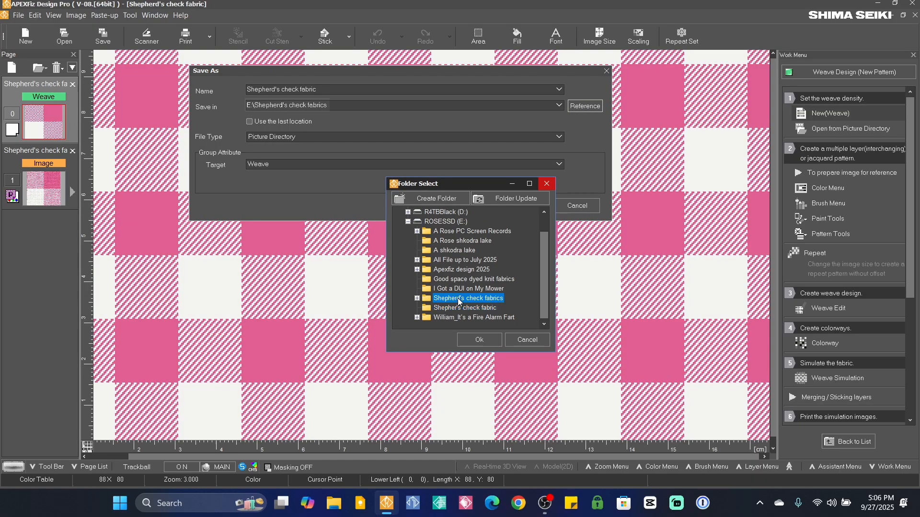
{"action": "left_click", "coordinate": [486, 339]}
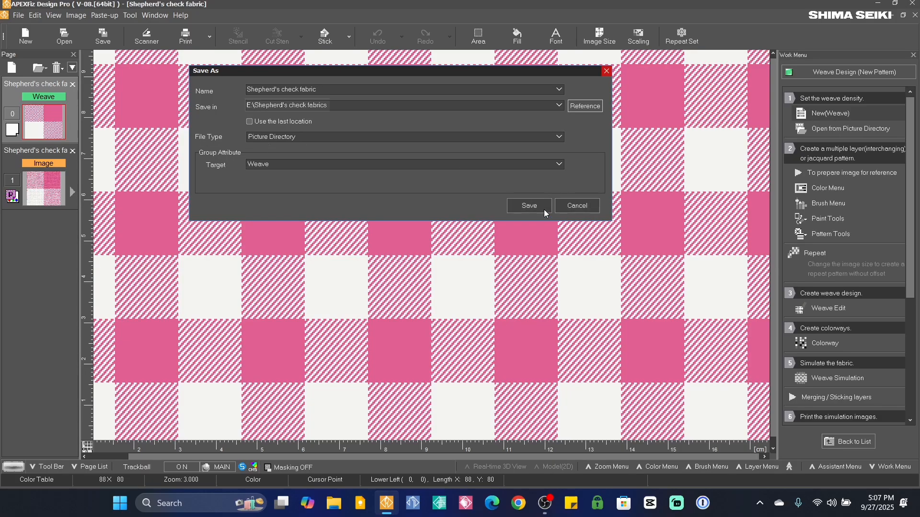
{"action": "left_click", "coordinate": [530, 206]}
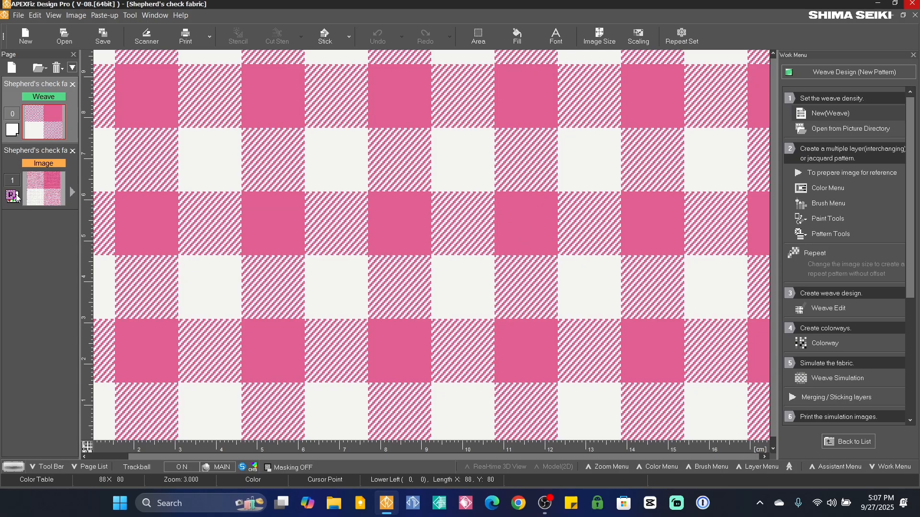
- Save the simulated fabric page as an image only, in Jpeg format, in E:\Shepherd's check fabrics
{"action": "left_click", "coordinate": [46, 195]}
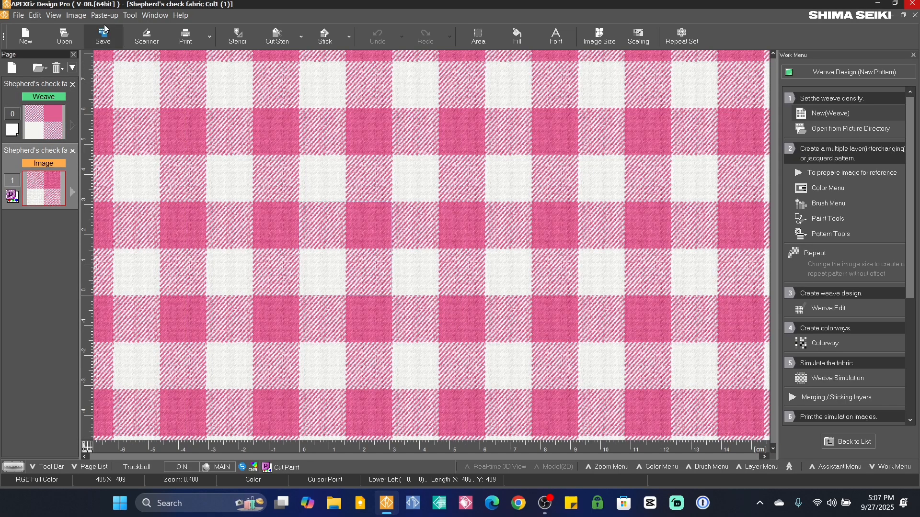
{"action": "left_click", "coordinate": [103, 35]}
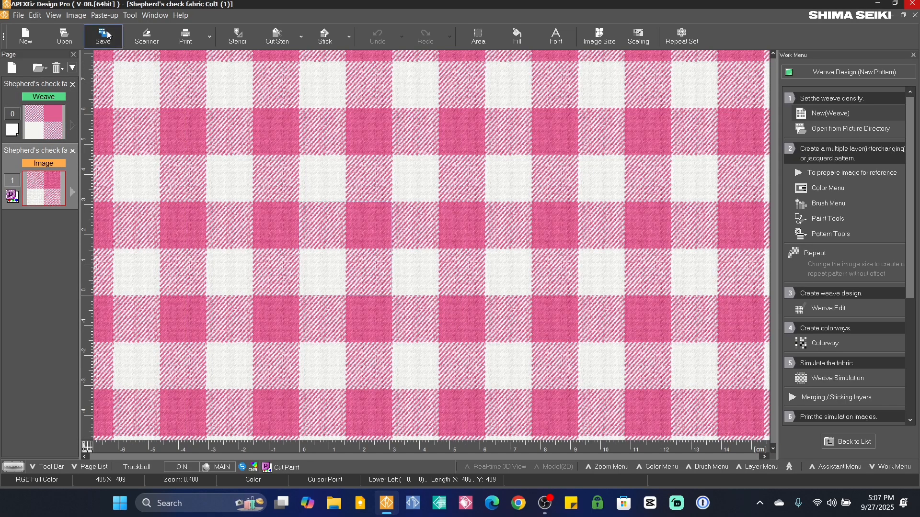
{"action": "left_click", "coordinate": [341, 254]}
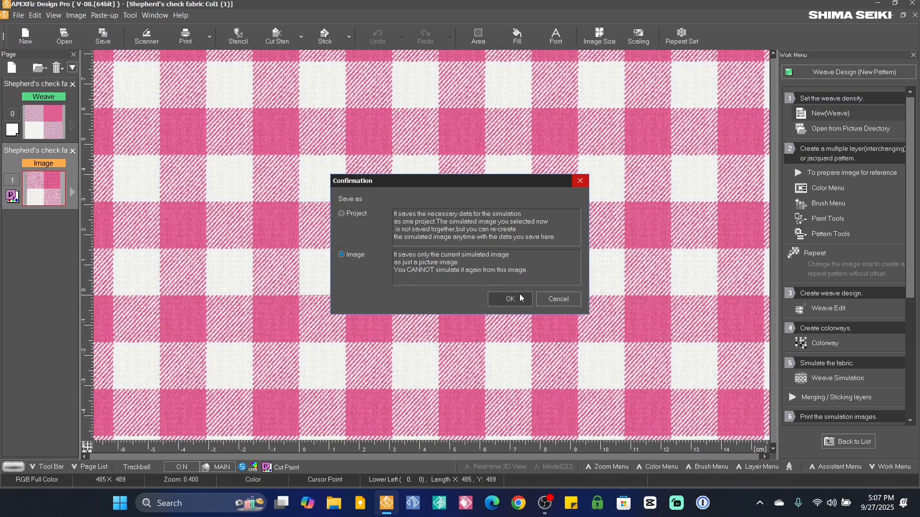
{"action": "left_click", "coordinate": [509, 300]}
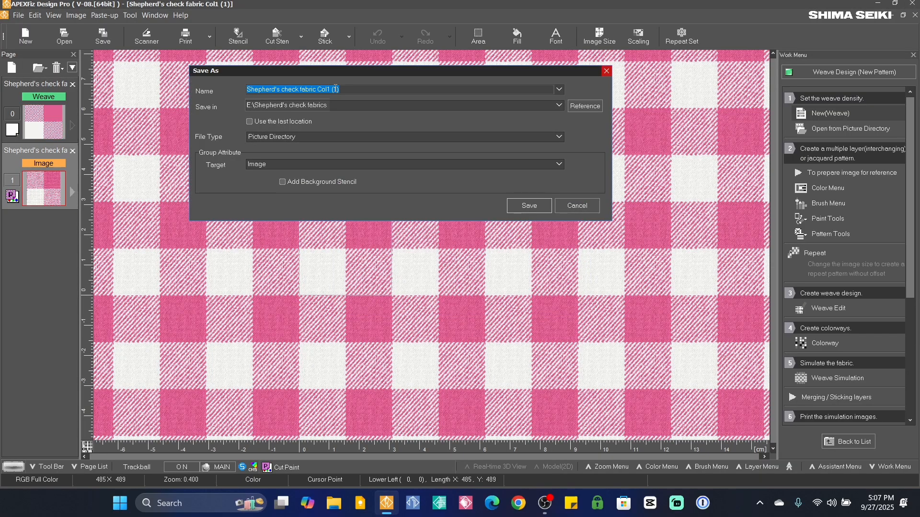
{"action": "left_click", "coordinate": [559, 105]}
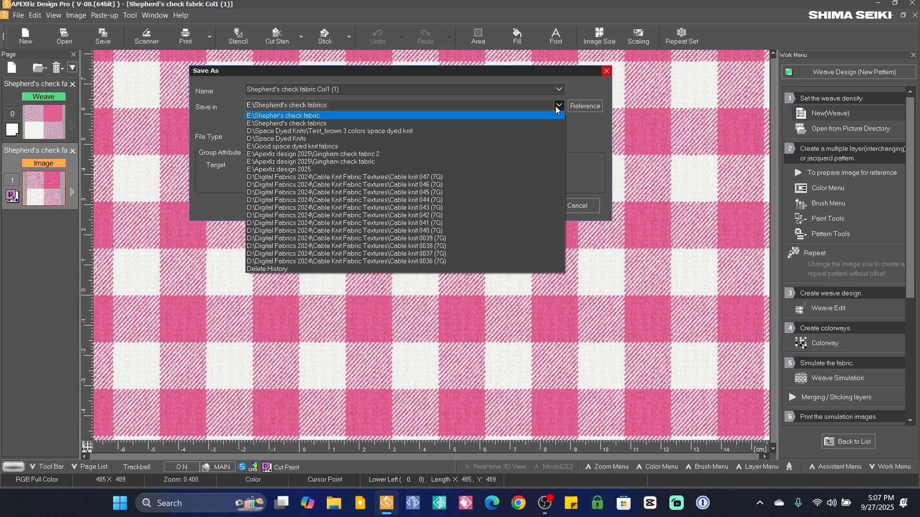
{"action": "left_click", "coordinate": [325, 125]}
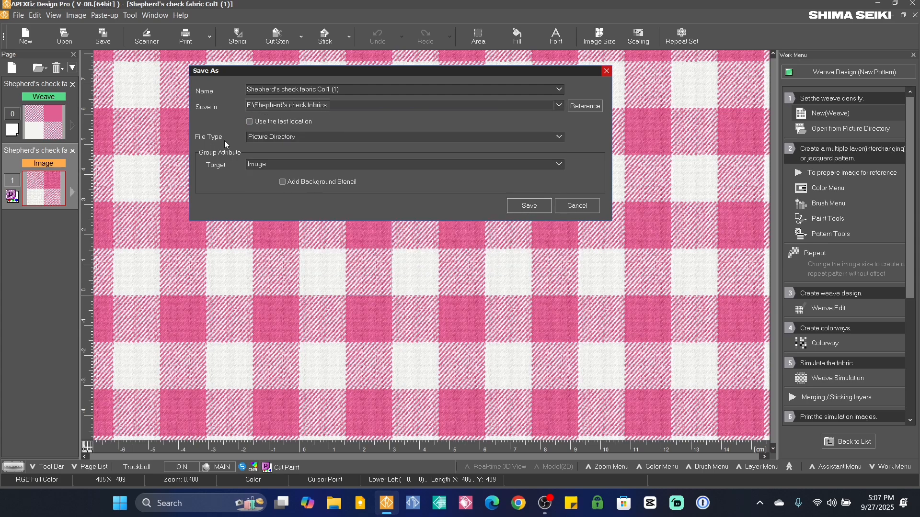
{"action": "left_click", "coordinate": [277, 136]}
{"action": "left_click", "coordinate": [277, 148]}
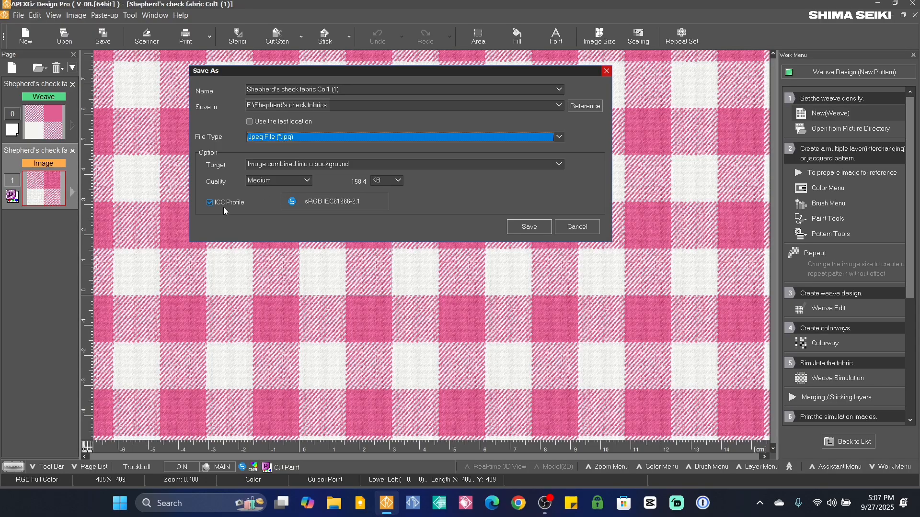
{"action": "left_click", "coordinate": [530, 227]}
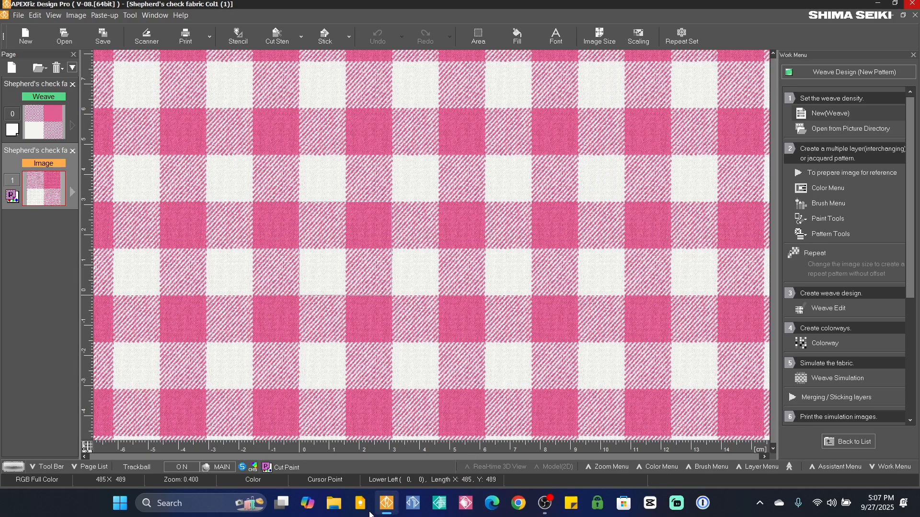
- In File Explorer, open the folder E:\Shepherd's check fabrics and view the saved image Shepherd's check fabric Col1 (1).jpg
{"action": "left_click", "coordinate": [335, 507]}
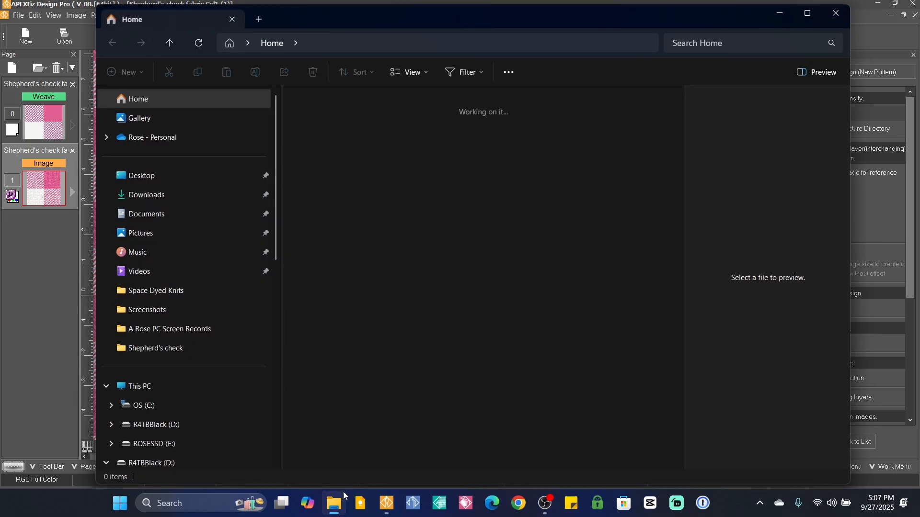
{"action": "scroll", "coordinate": [140, 319], "scroll_direction": "down", "scroll_amount": 3}
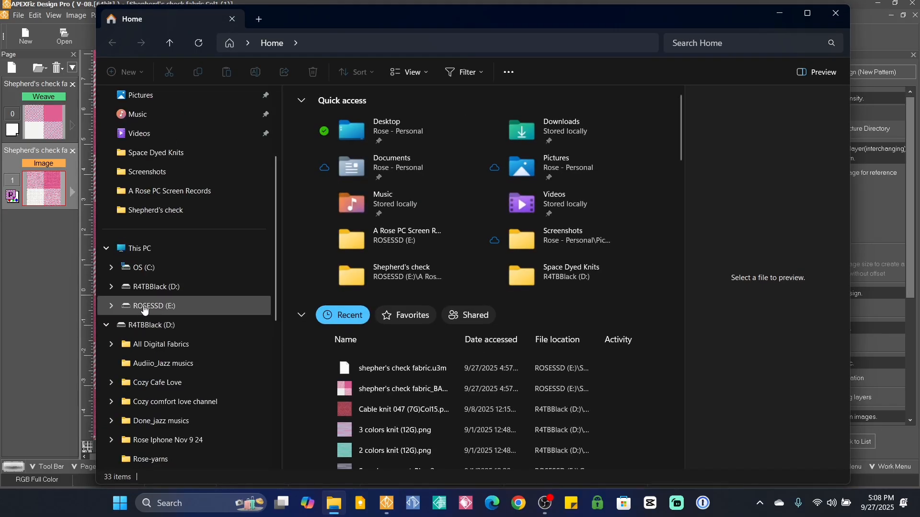
{"action": "left_click", "coordinate": [145, 308]}
{"action": "double_click", "coordinate": [356, 148]}
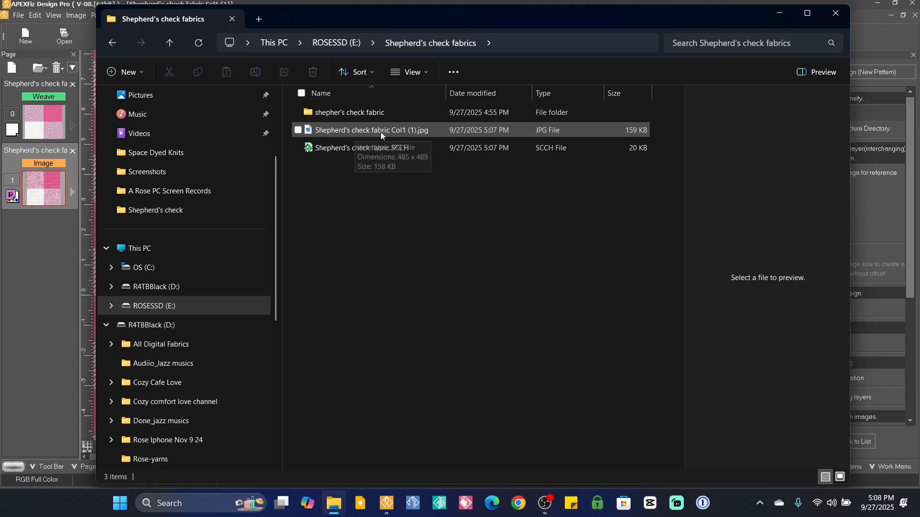
{"action": "left_click", "coordinate": [364, 130]}
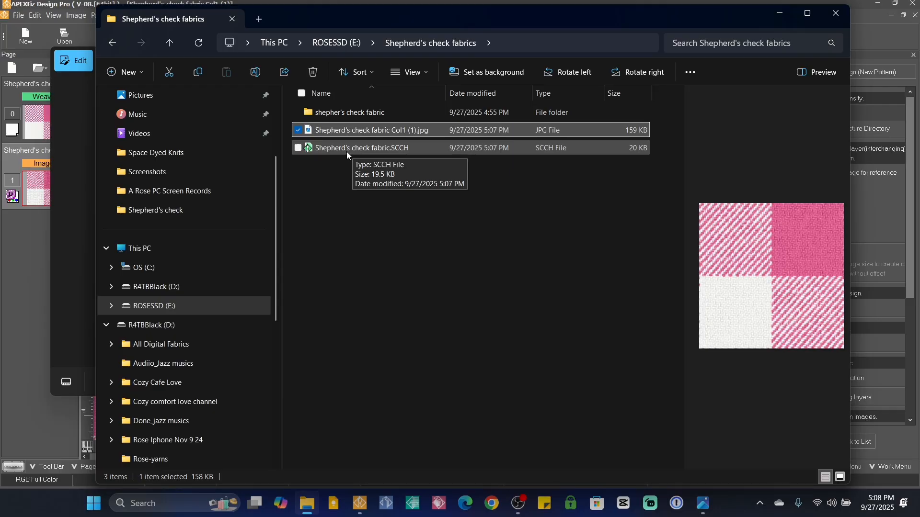
- Inspect the exported "shepher's check fabric" folder, viewing the BASE image in its textures subfolder and selecting the .u3m file
{"action": "double_click", "coordinate": [396, 113]}
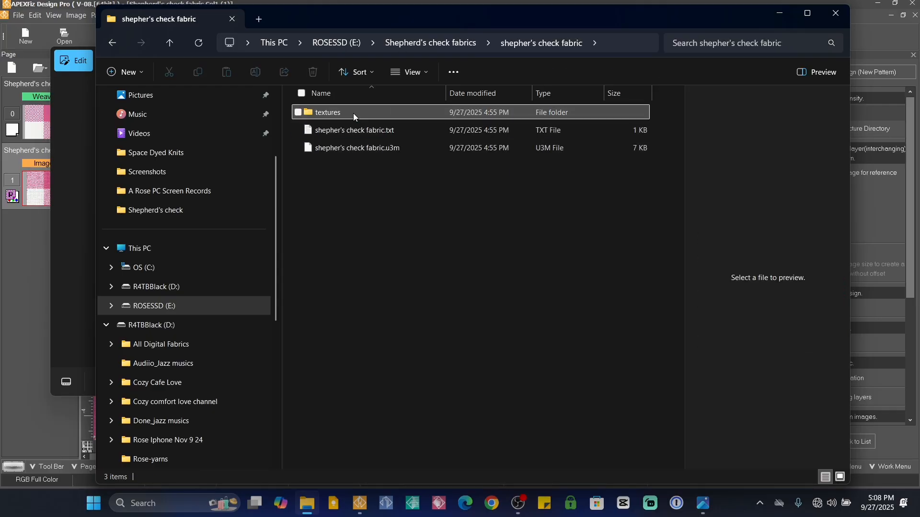
{"action": "double_click", "coordinate": [354, 114]}
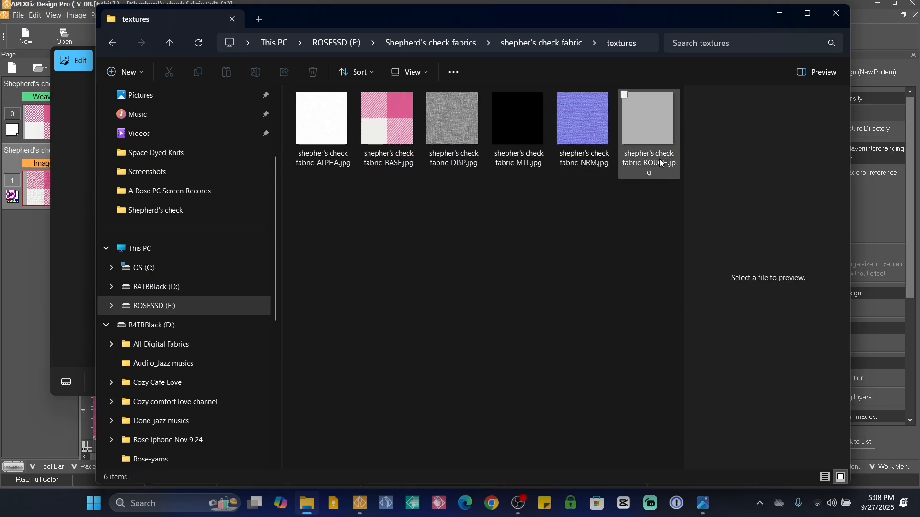
{"action": "double_click", "coordinate": [386, 119]}
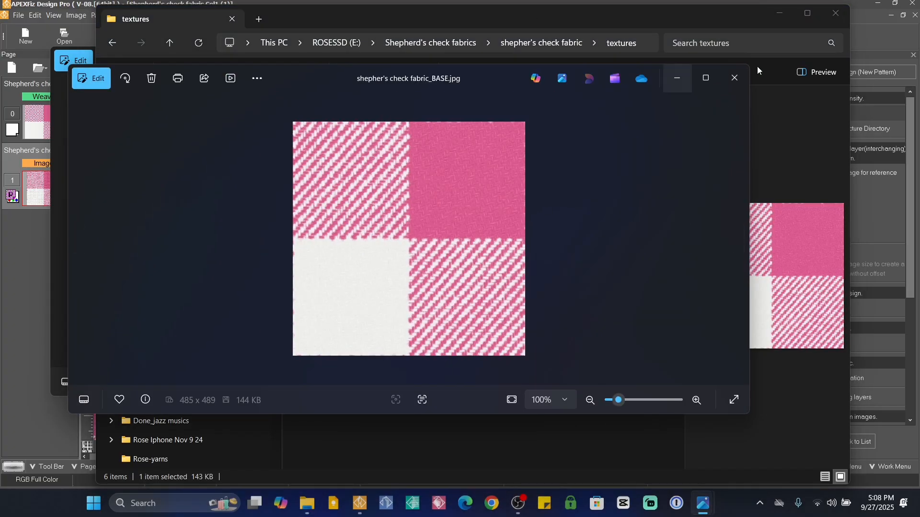
{"action": "left_click", "coordinate": [735, 78]}
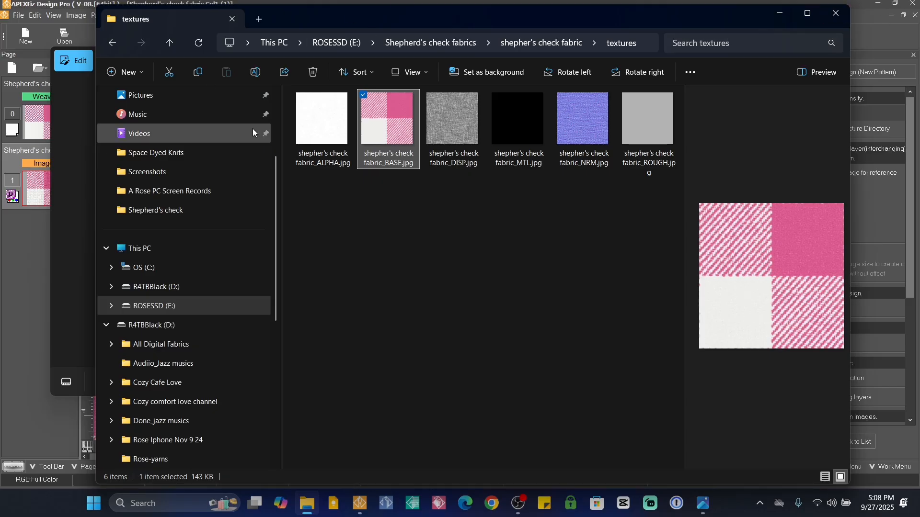
{"action": "left_click", "coordinate": [113, 43]}
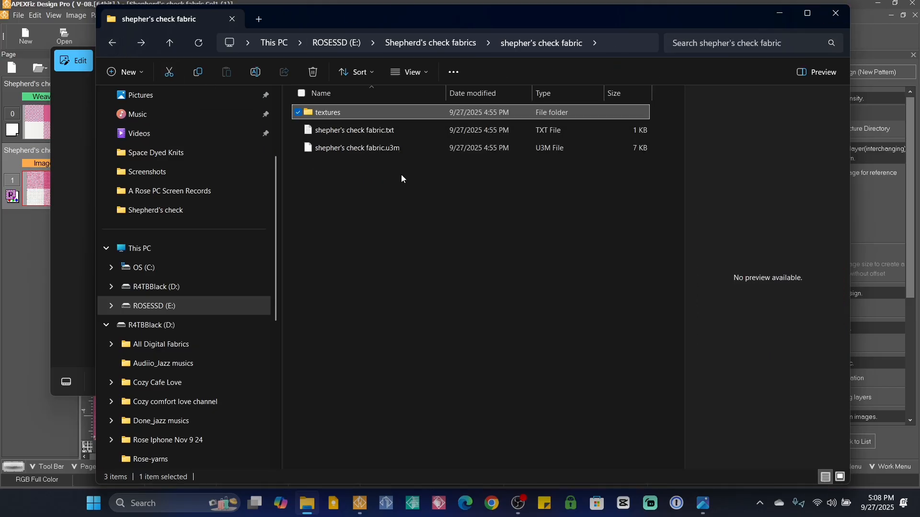
{"action": "left_click", "coordinate": [407, 148]}
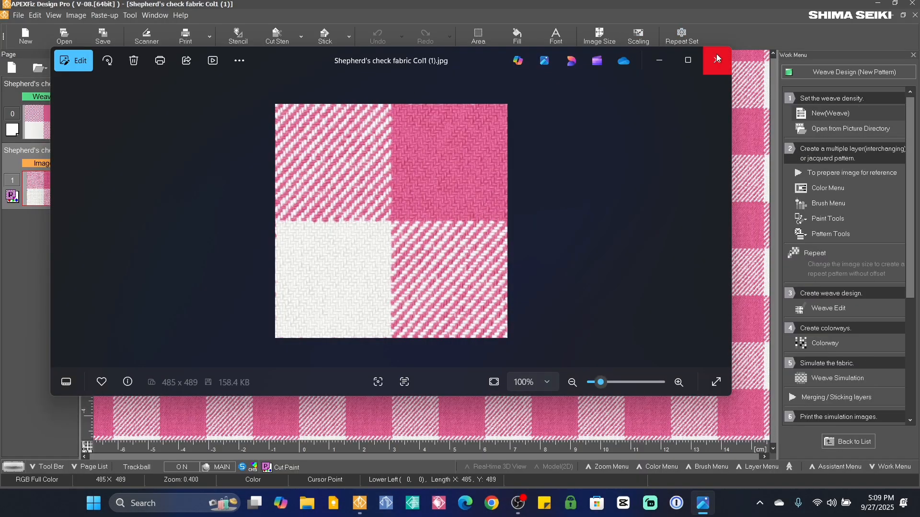
- Close the viewer showing the simulated fabric image and close all open pages in APEXFiz Design Pro
{"action": "left_click", "coordinate": [716, 55]}
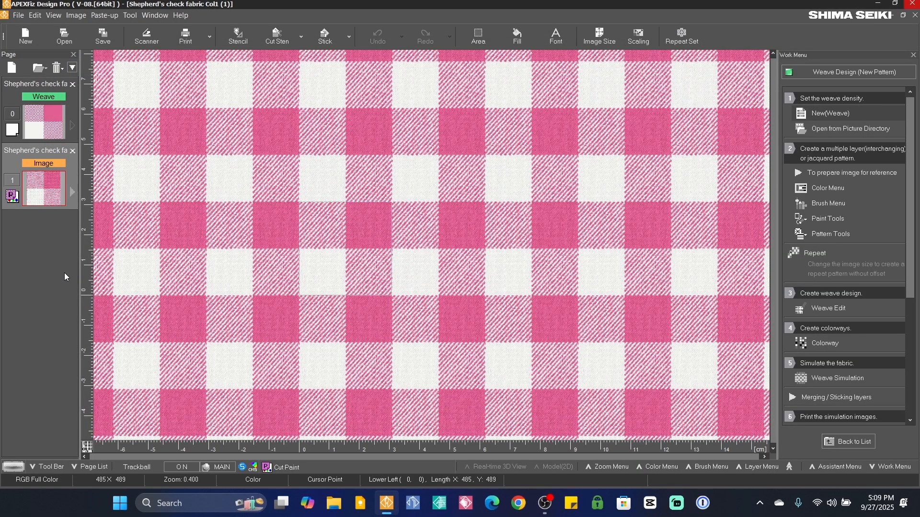
{"action": "left_click", "coordinate": [64, 68]}
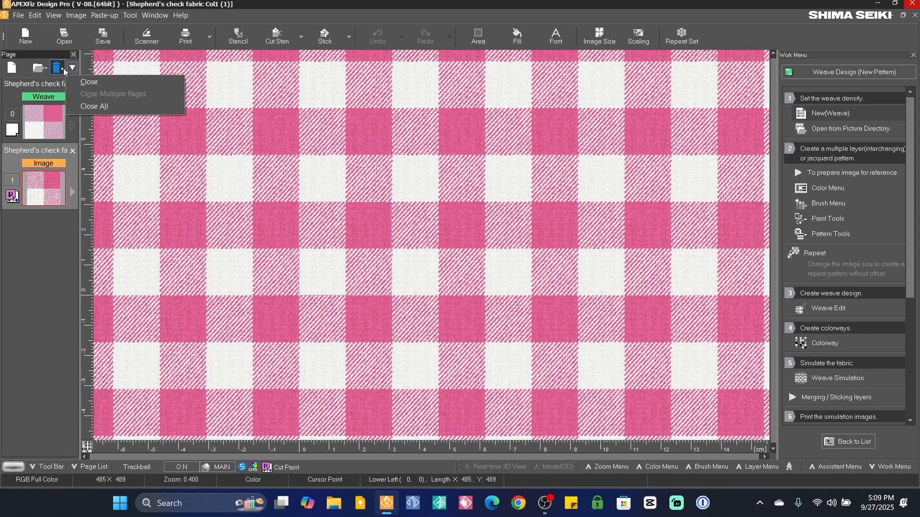
{"action": "left_click", "coordinate": [110, 107]}
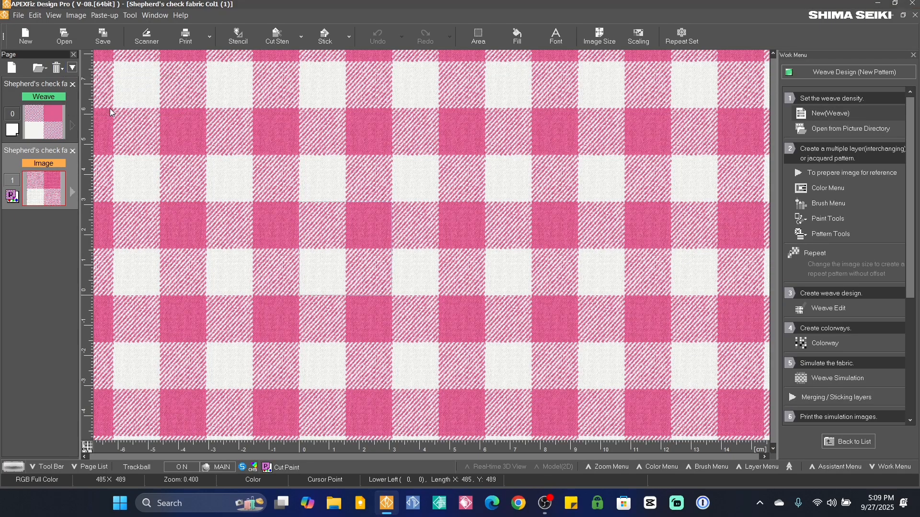